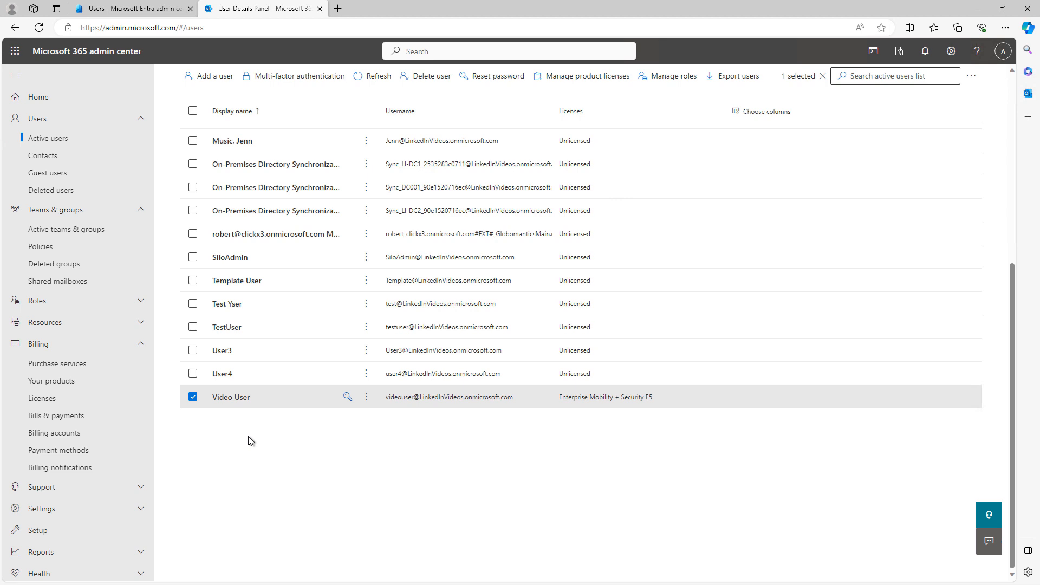
Step: Open the Contacts page under Users to see that no contacts exist yet
click(47, 157)
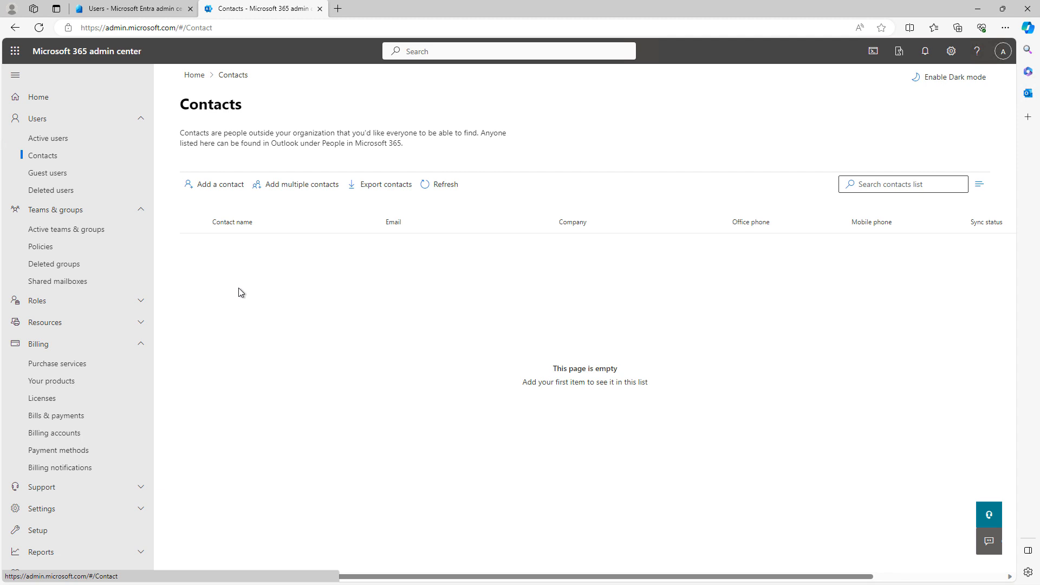
Step: Add an external contact with the contact's e-mail address, keeping it visible in the address list
click(222, 184)
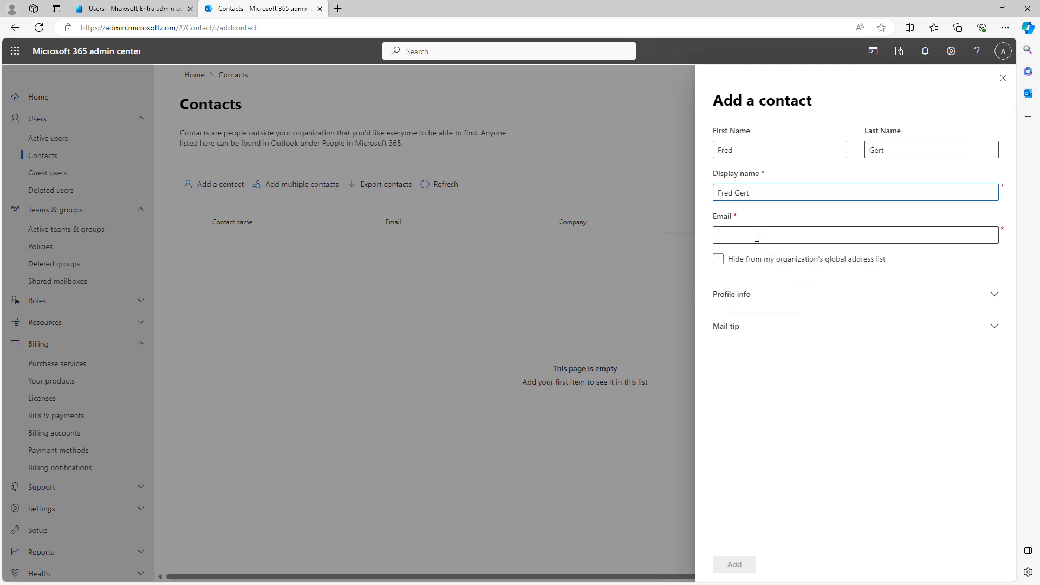
click(747, 236)
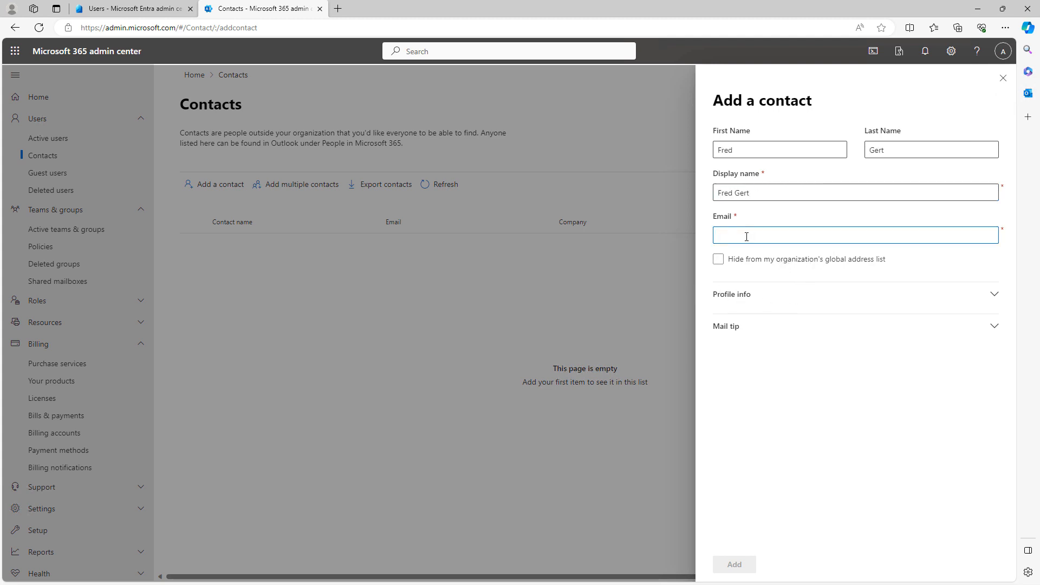
text(fred)
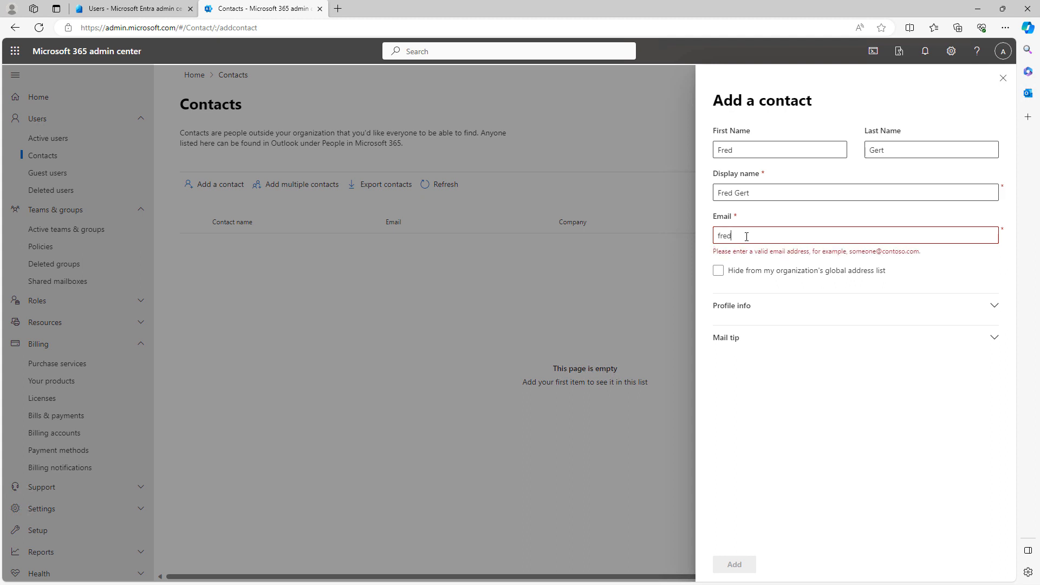
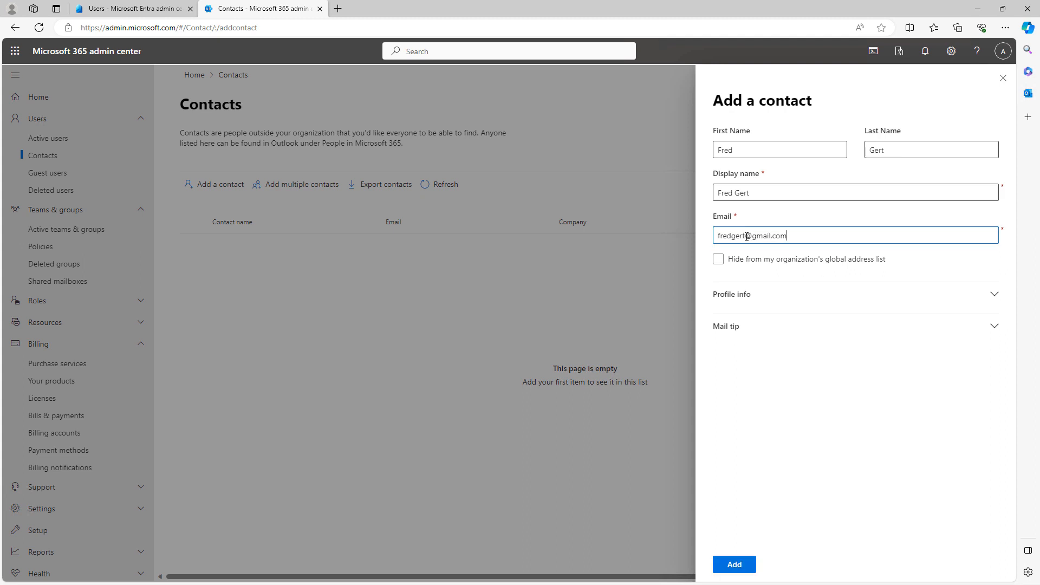
click(785, 265)
click(719, 260)
click(995, 296)
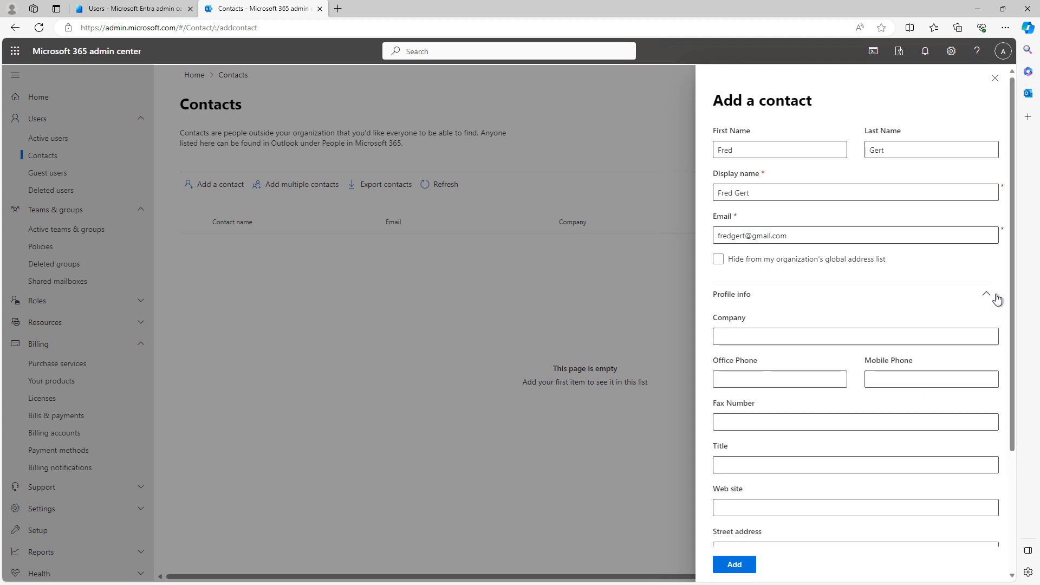
scroll(933, 427, down, 3)
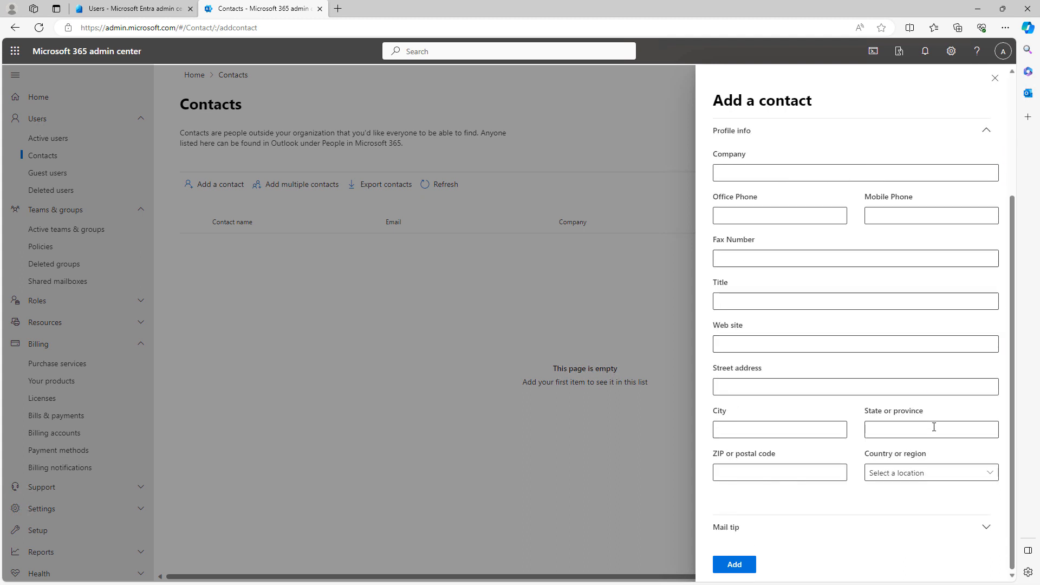
click(983, 527)
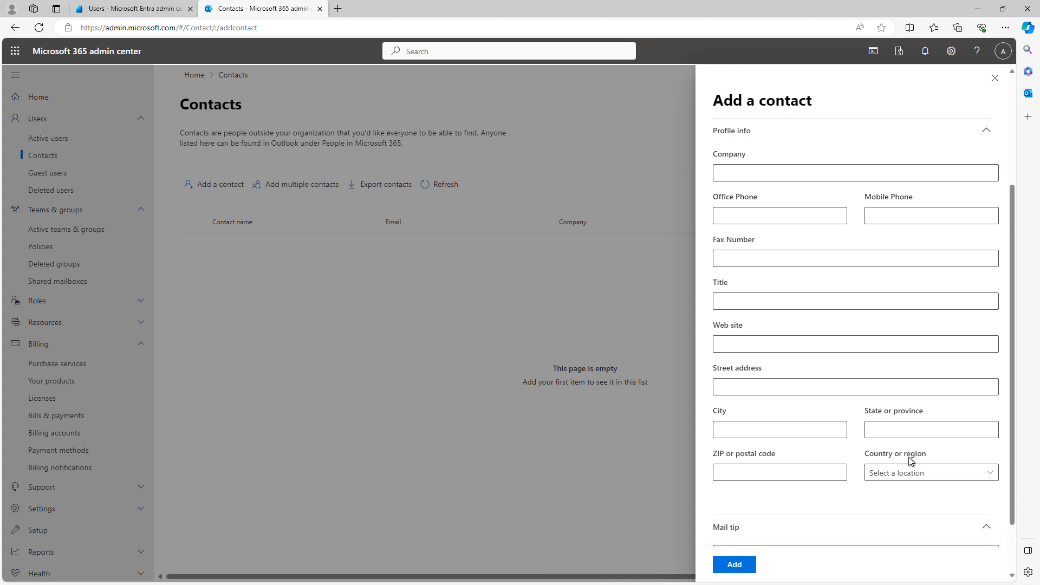
scroll(910, 460, down, 1)
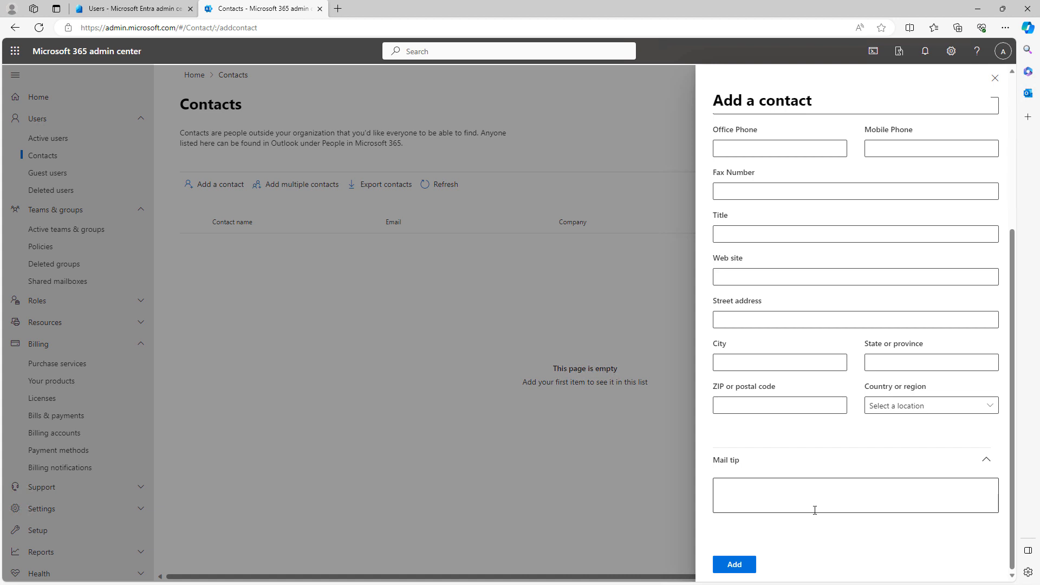
click(734, 564)
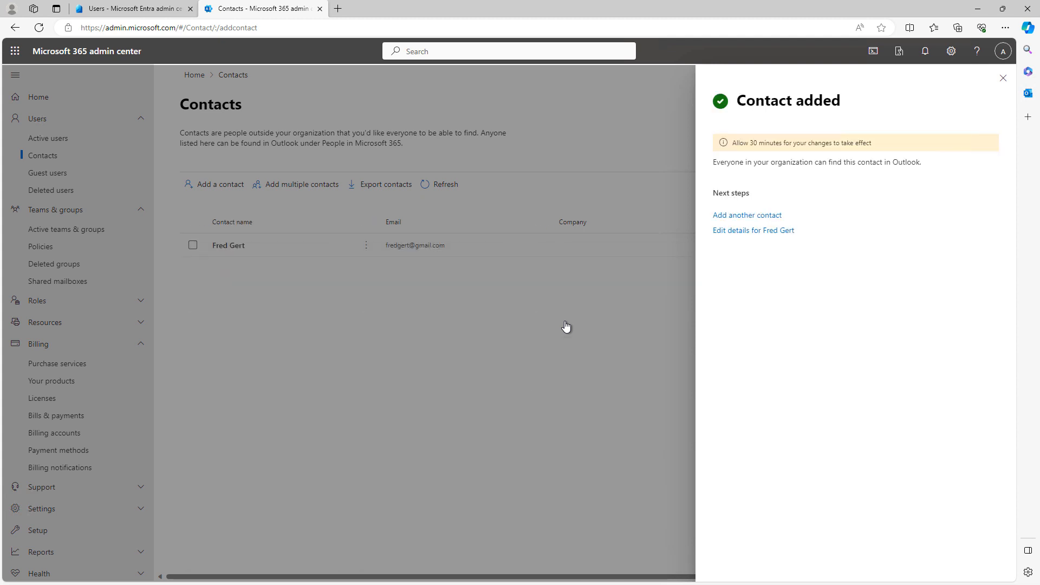
Step: Dismiss the contact-added confirmation and bring up the Add multiple contacts CSV import panel
click(1002, 78)
click(301, 185)
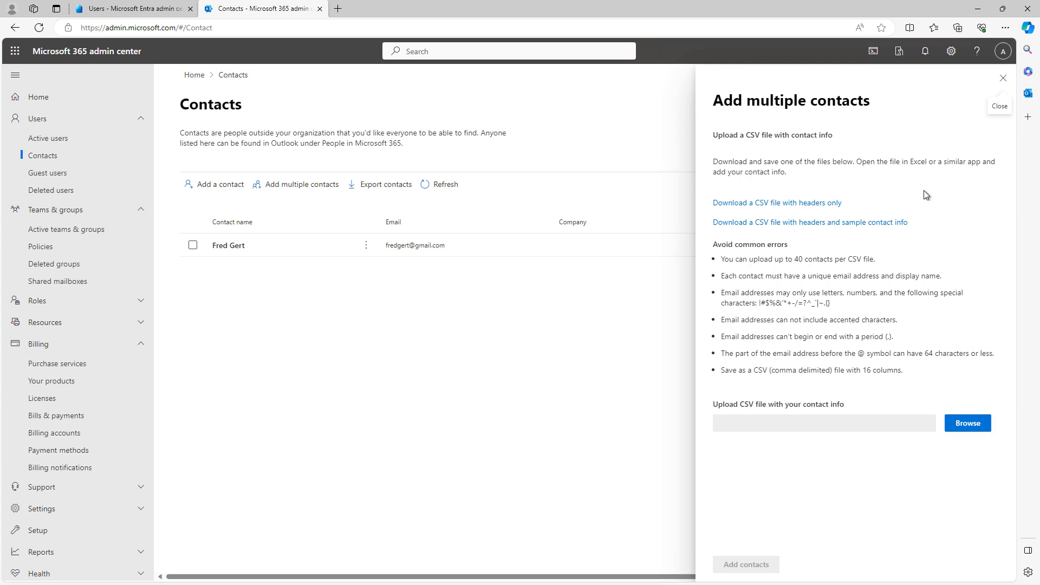
Step: Close the bulk import panel, export the contact list, and view the empty Guest users page
click(1003, 82)
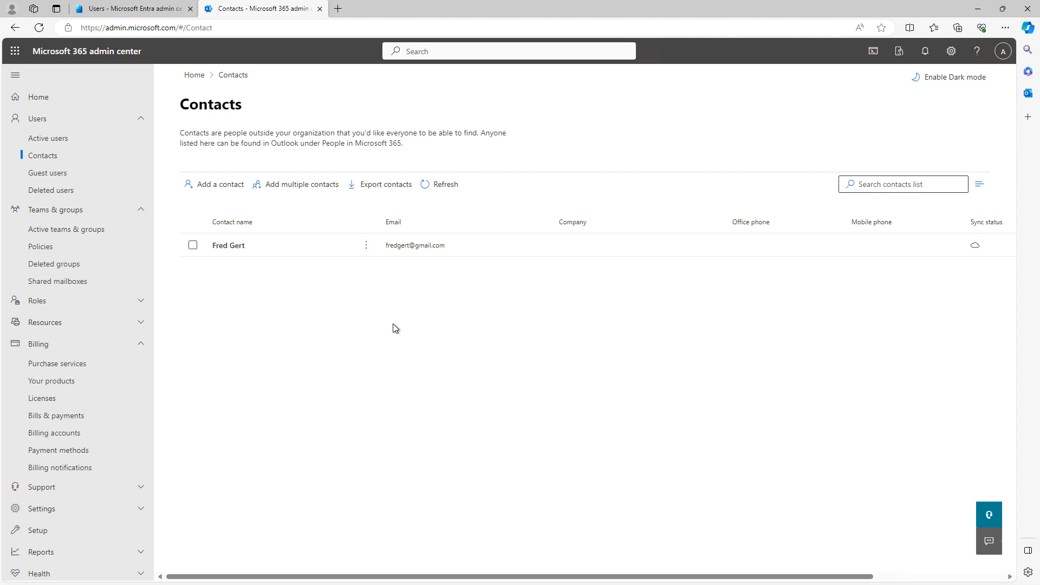
click(389, 185)
click(49, 174)
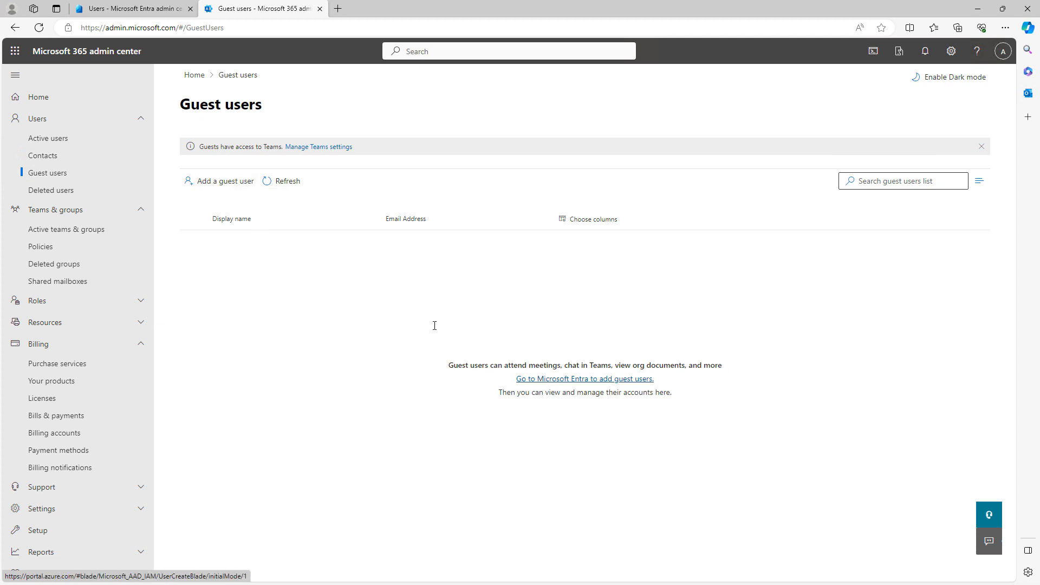
Step: Follow the Microsoft Entra link to add guest users, reaching the Azure New user page
click(227, 182)
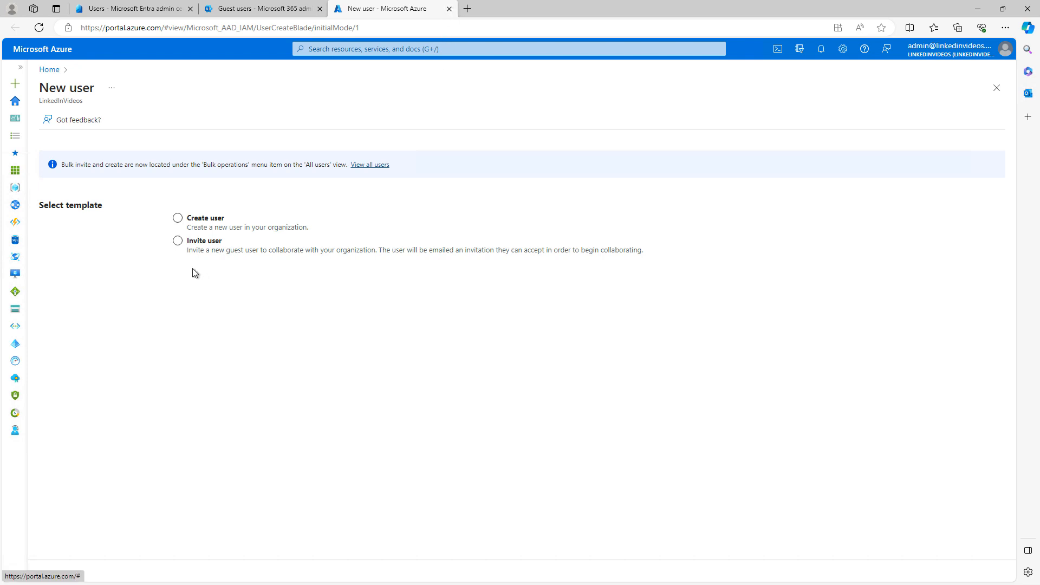
Step: Invite an external guest user with display name and e-mail, then close the Azure tab
click(179, 241)
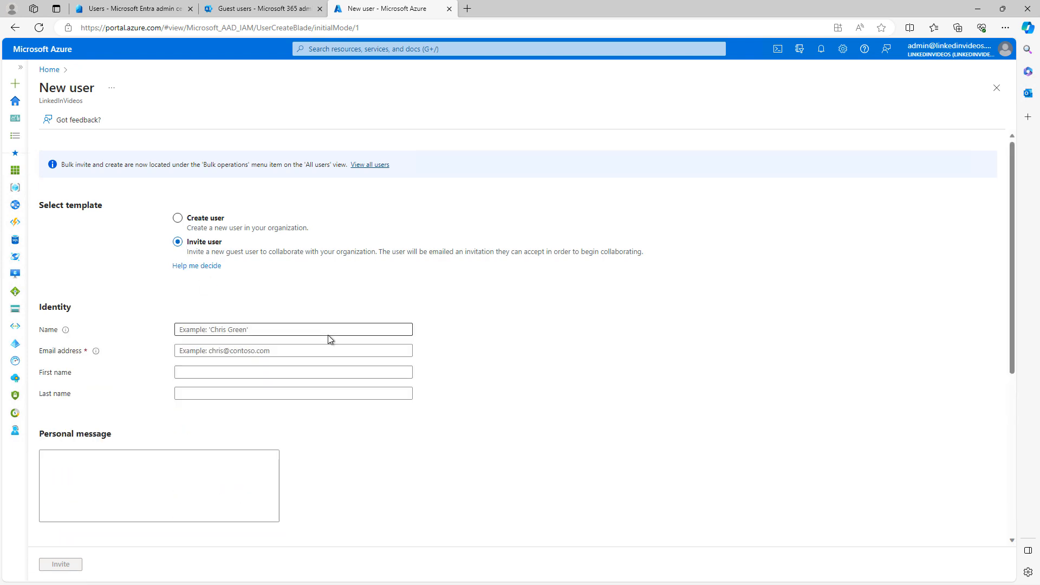
click(298, 330)
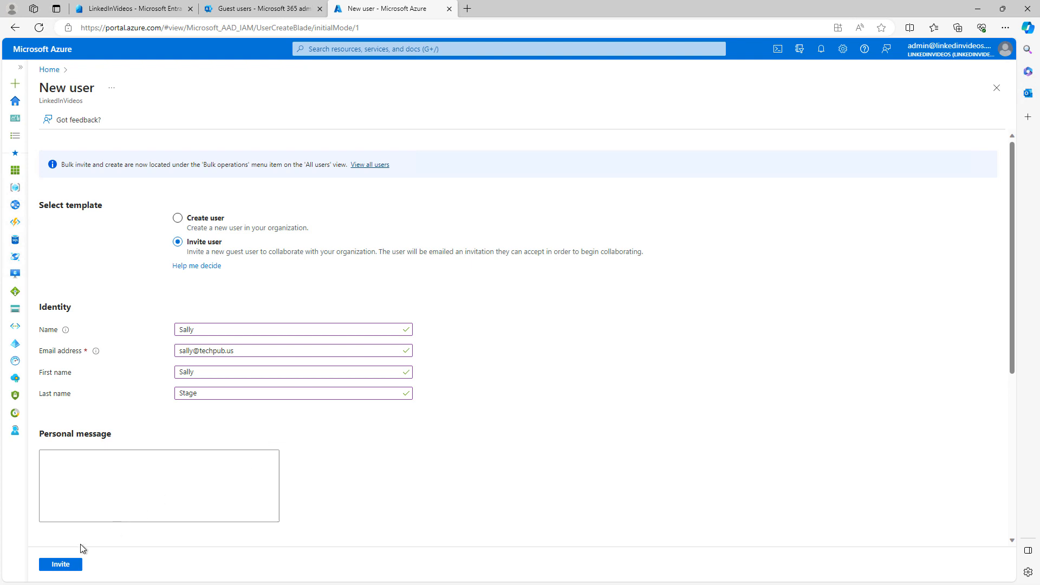
click(60, 564)
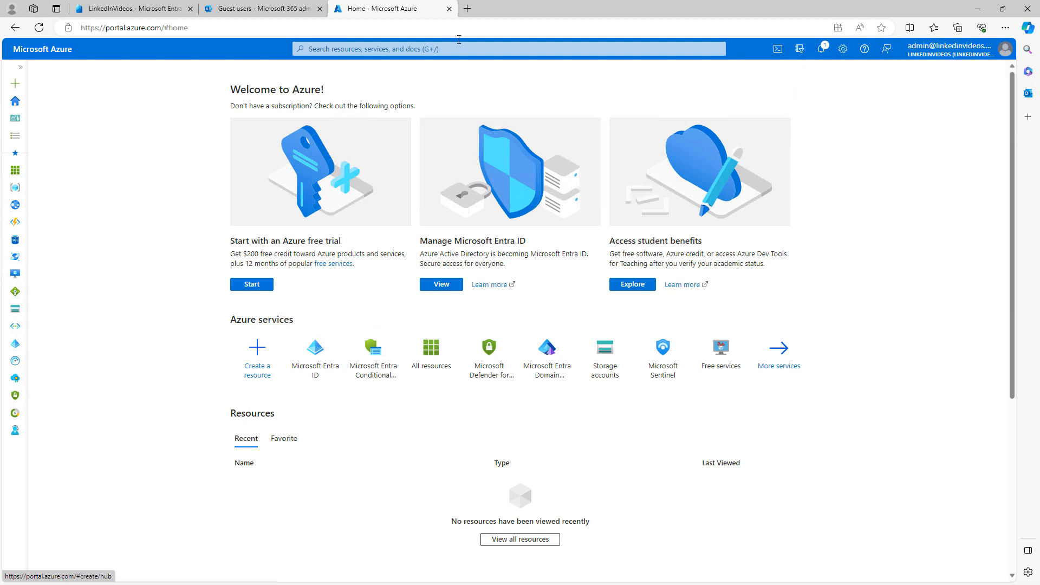
click(449, 9)
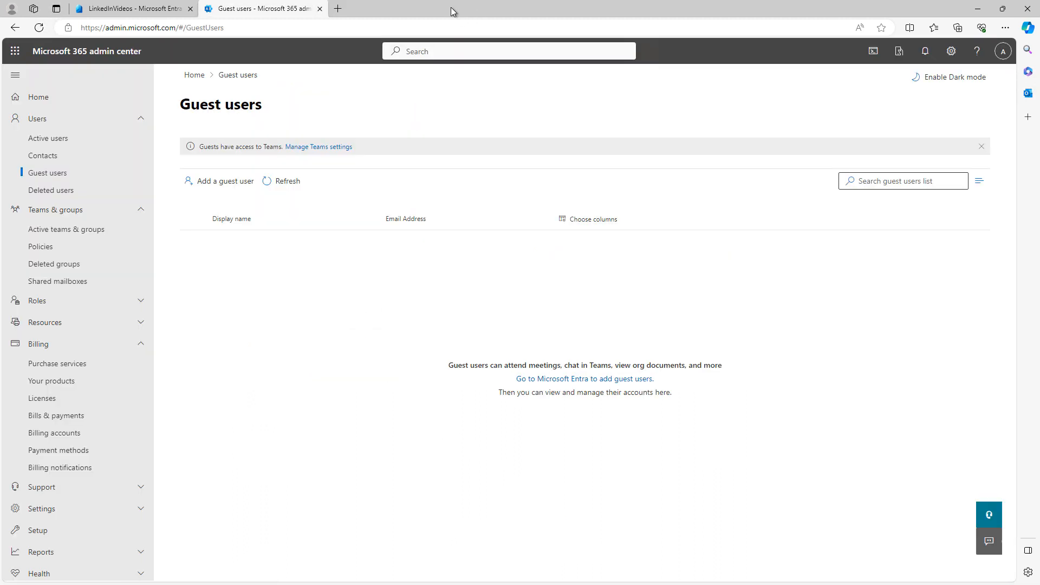
Step: Refresh Guest users to show the invited guest, then move to the Entra admin center overview
click(302, 181)
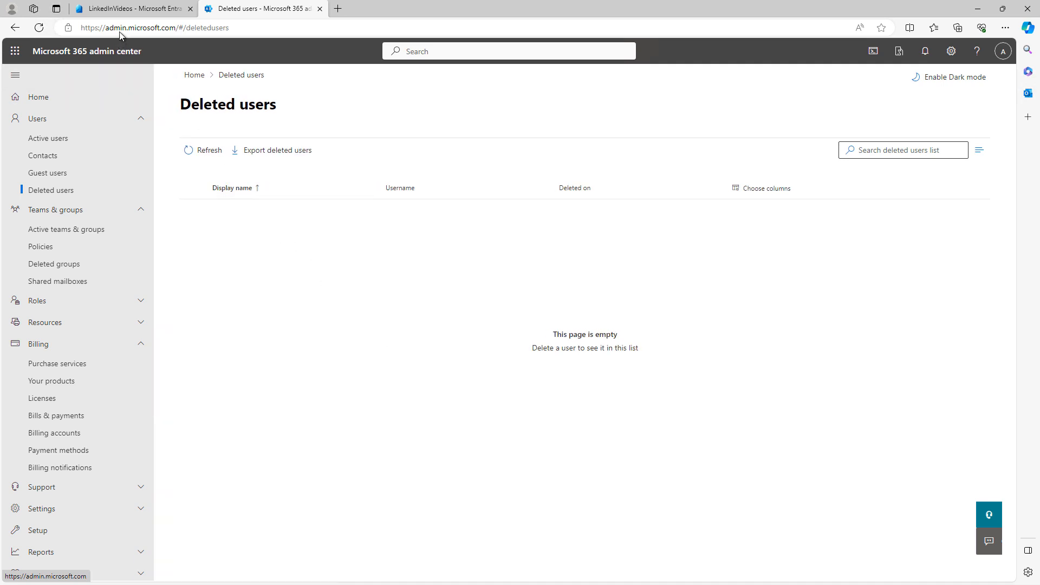
click(118, 13)
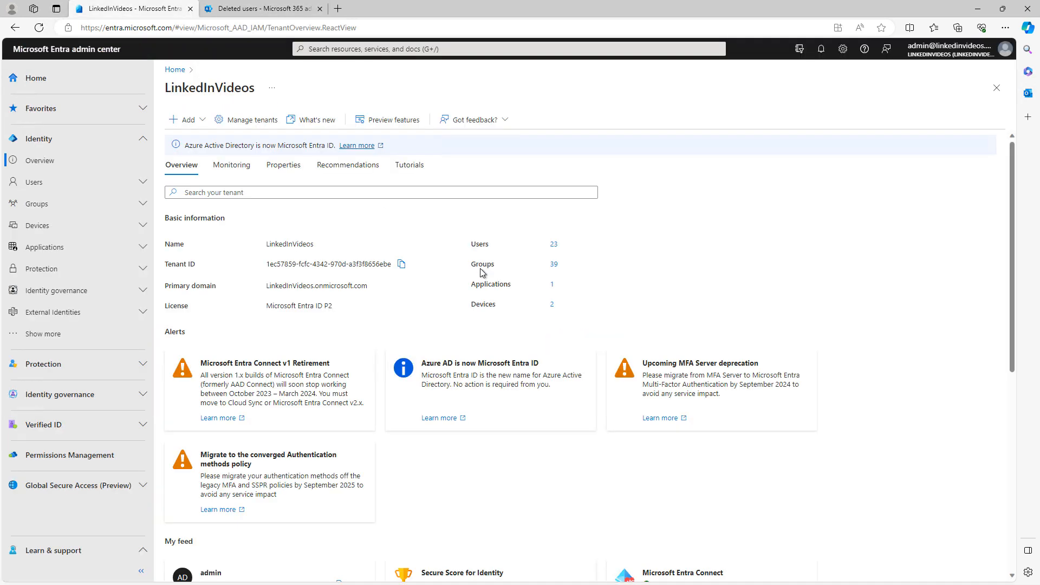
Step: Delete the CEO's account from All users and view it in Deleted users
click(43, 182)
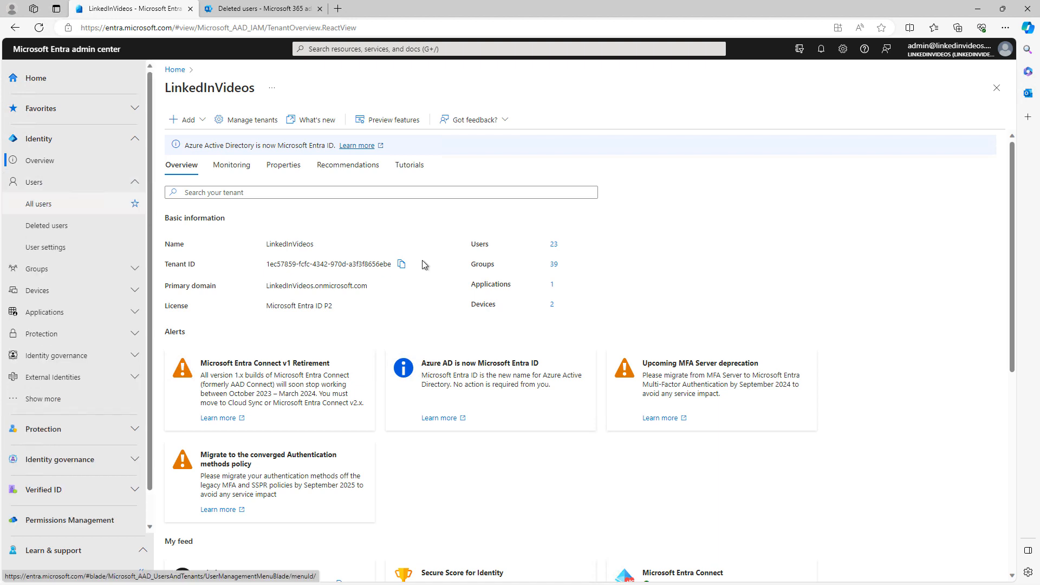
click(38, 204)
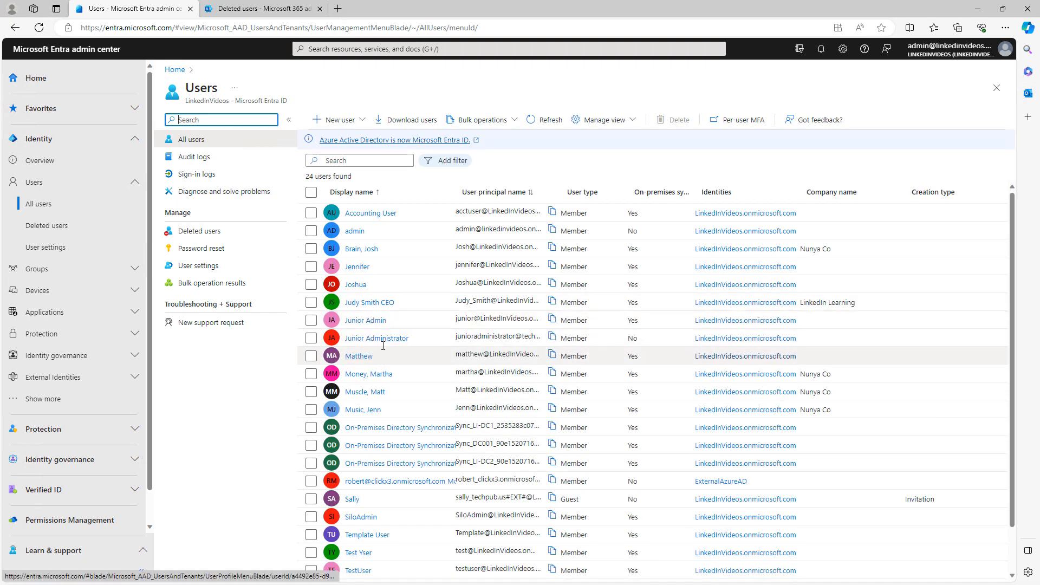
click(310, 302)
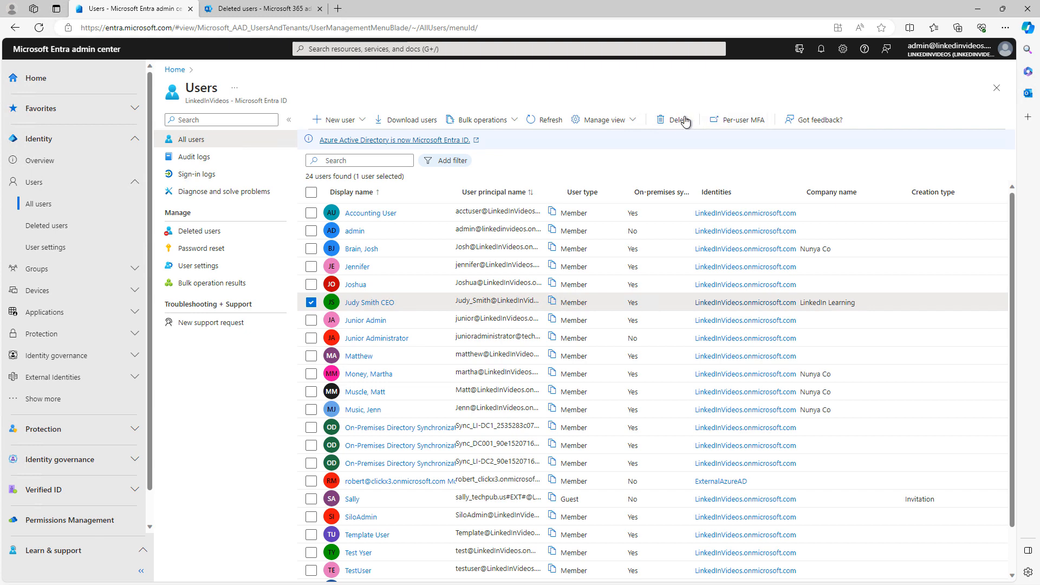
click(669, 121)
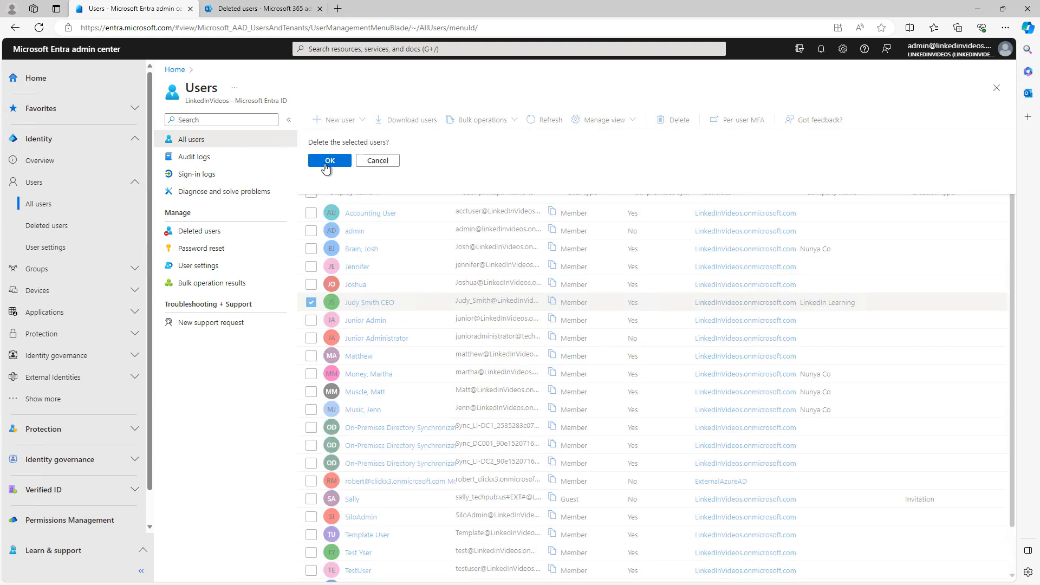
click(326, 163)
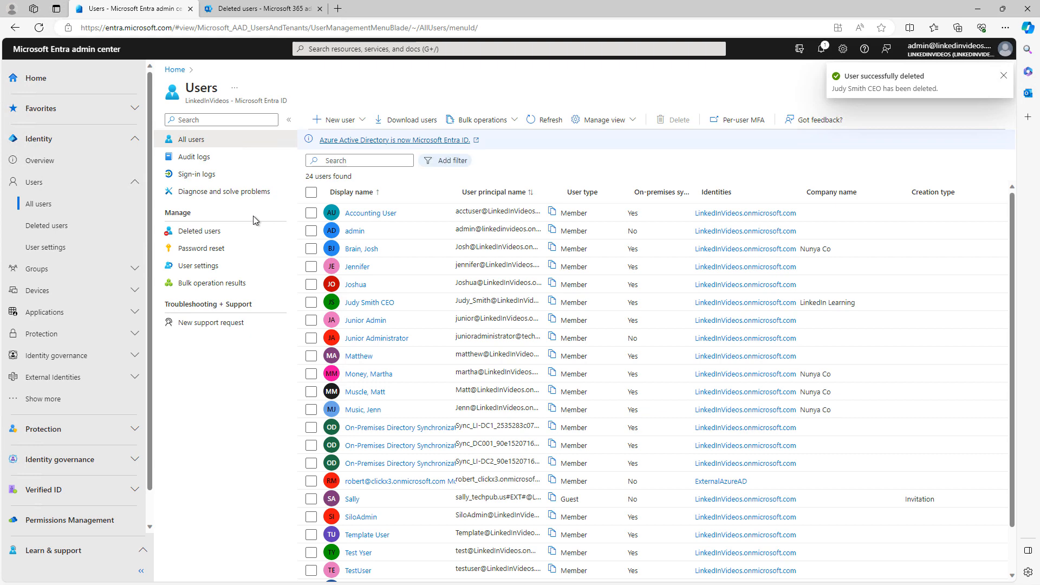
click(67, 224)
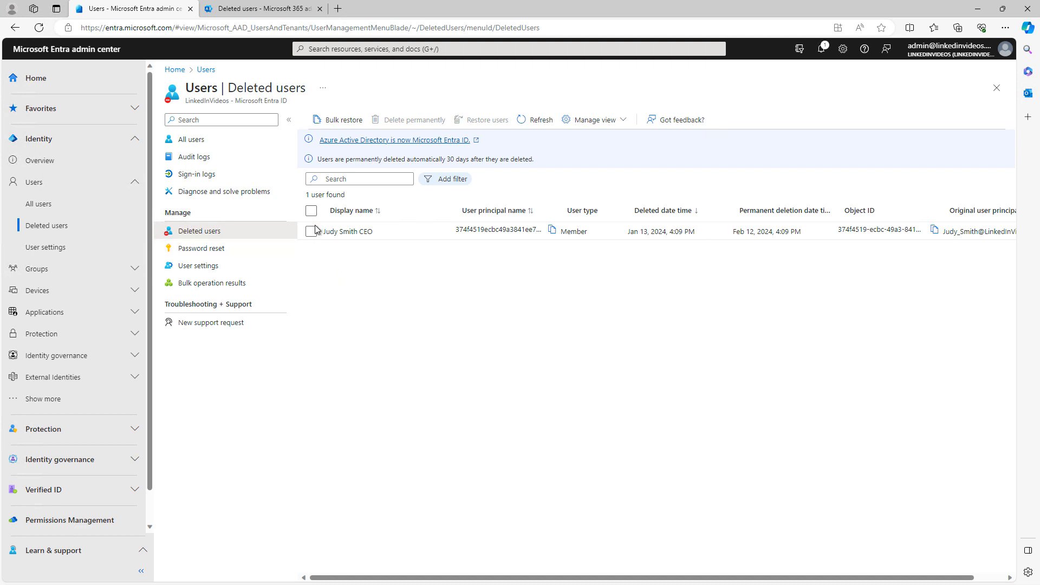
Step: Select the deleted CEO account, then return to Microsoft 365 admin center's Deleted users page
click(313, 232)
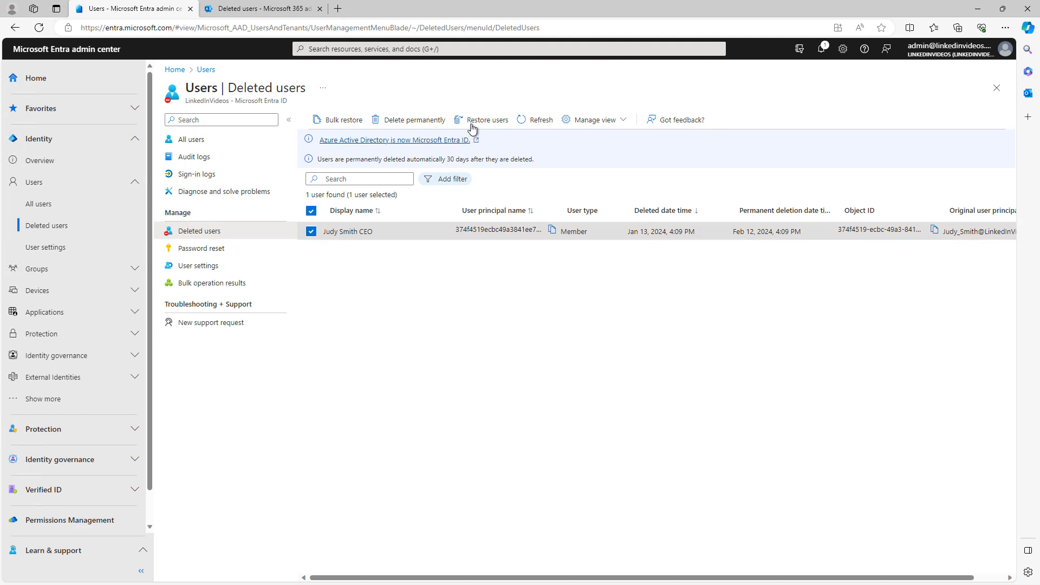
click(256, 12)
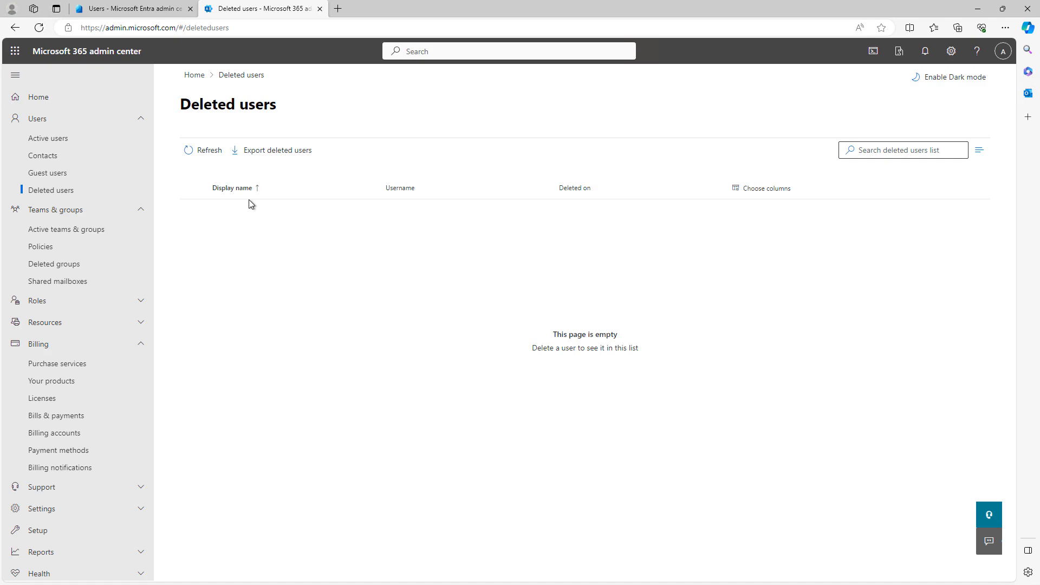
Step: Refresh Deleted users to reveal the CEO account, select it, then return to Entra's Deleted users
click(204, 150)
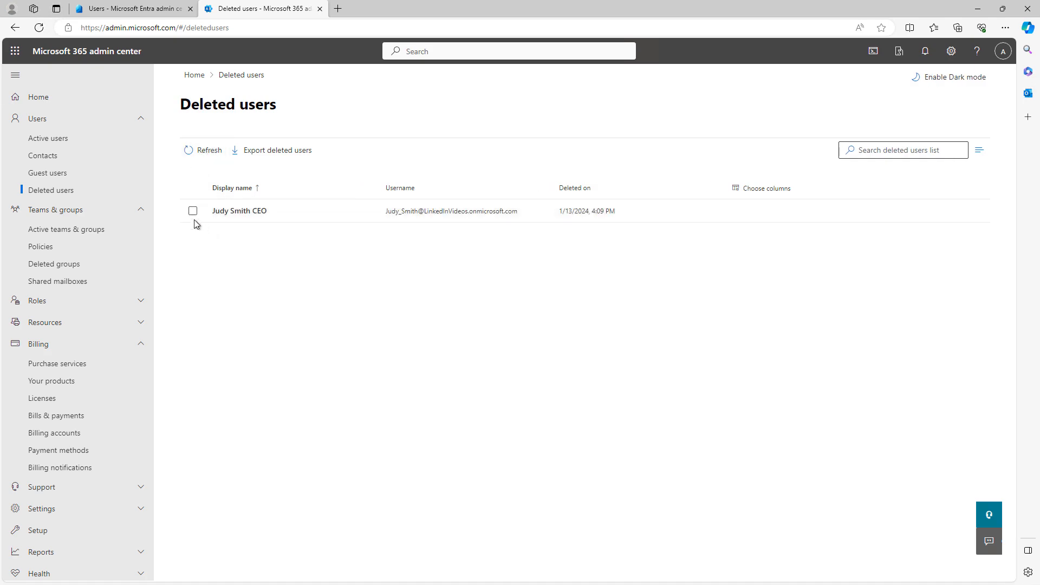
click(192, 213)
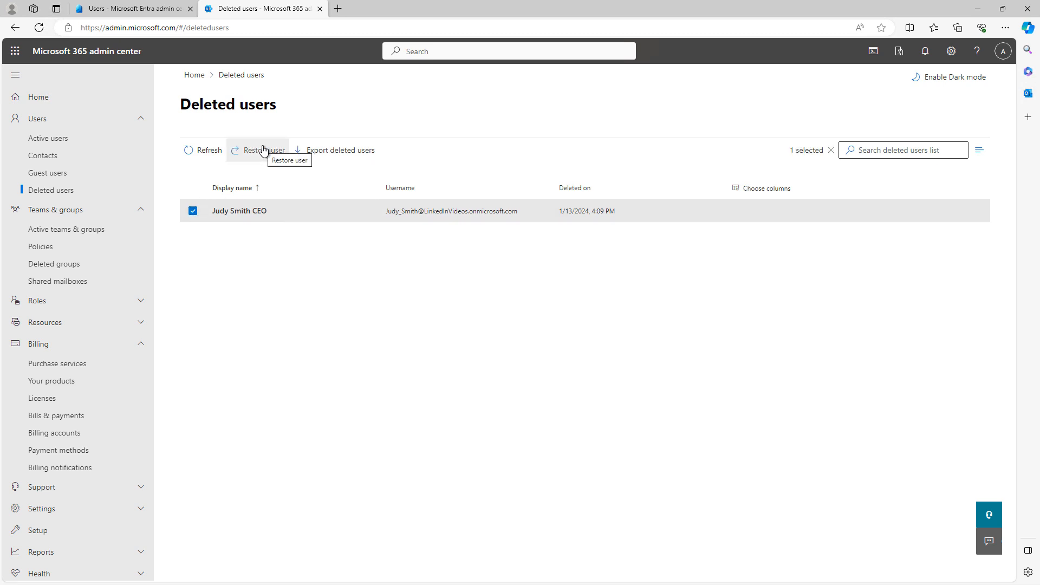
click(157, 9)
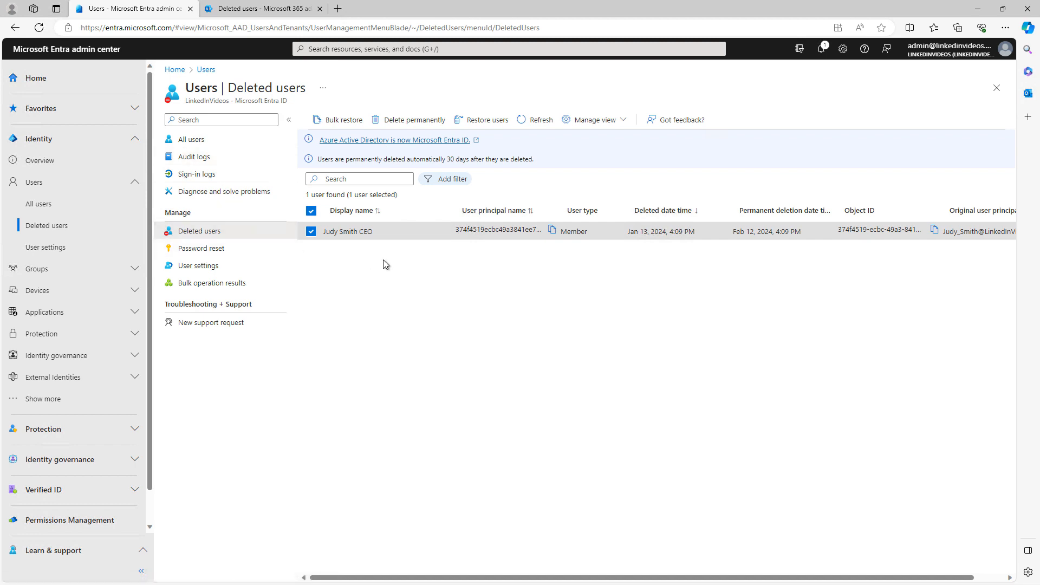
Step: Restore the deleted CEO user, confirm it, and go to User settings
click(484, 120)
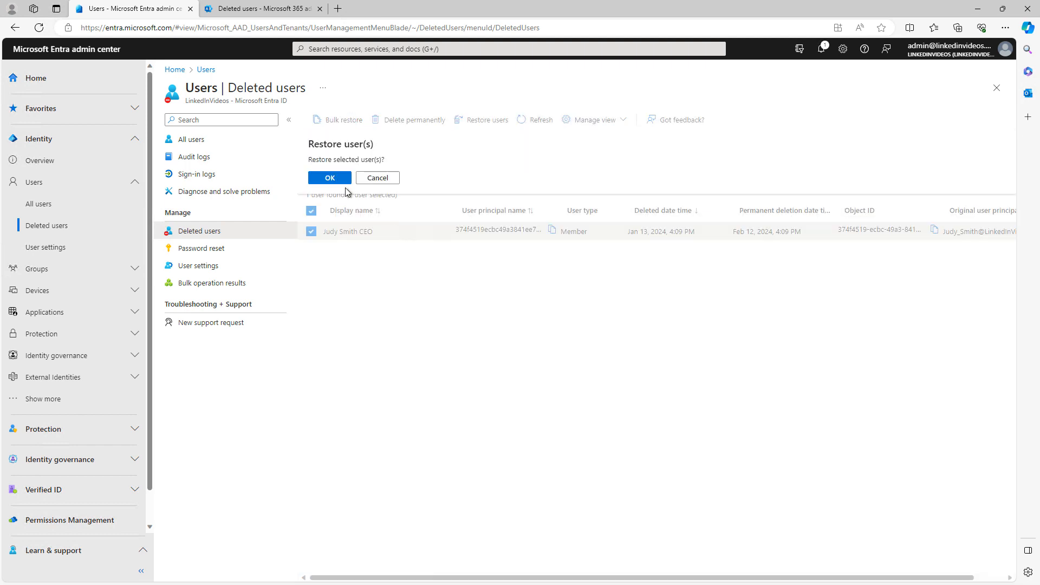
click(329, 178)
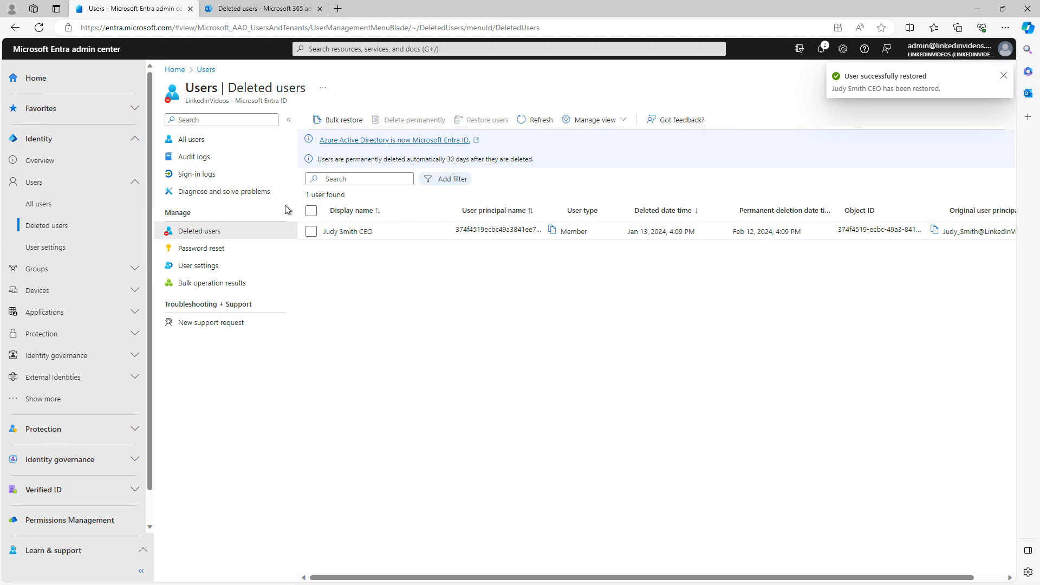
click(191, 140)
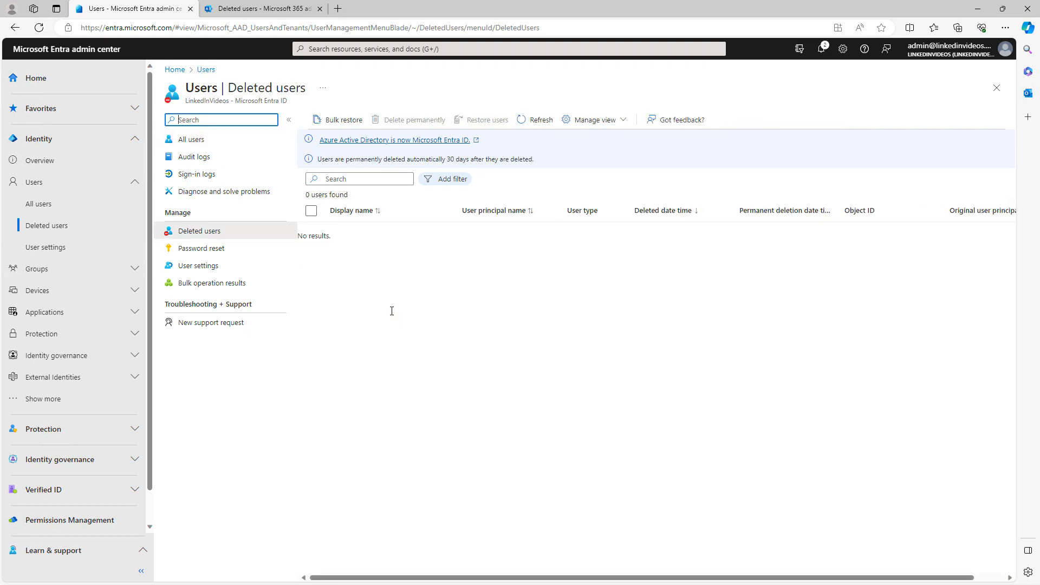
click(39, 247)
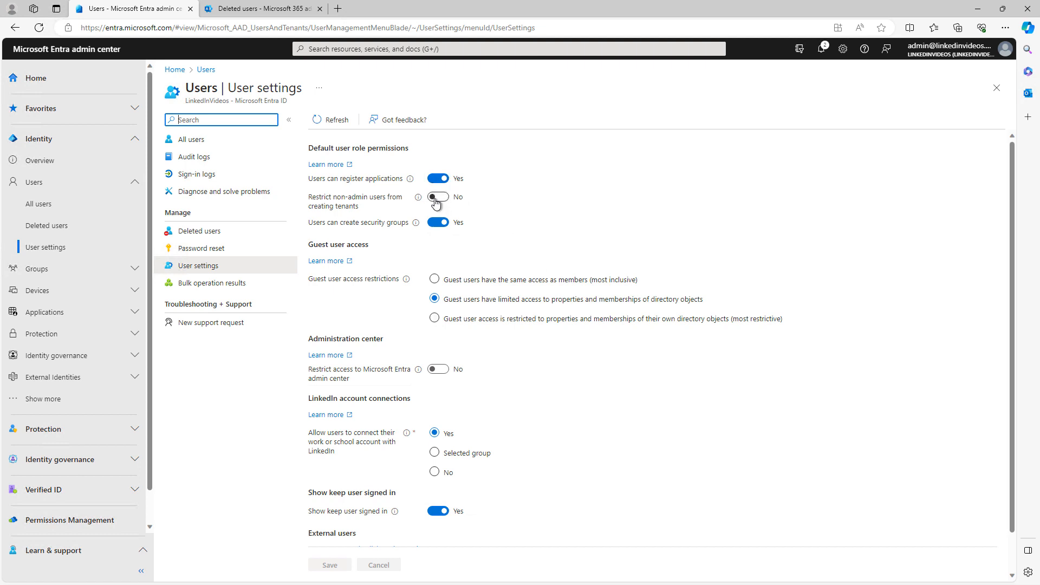
Step: Keep app registration allowed and set 'Restrict non-admin users from creating tenants' to Yes
click(411, 181)
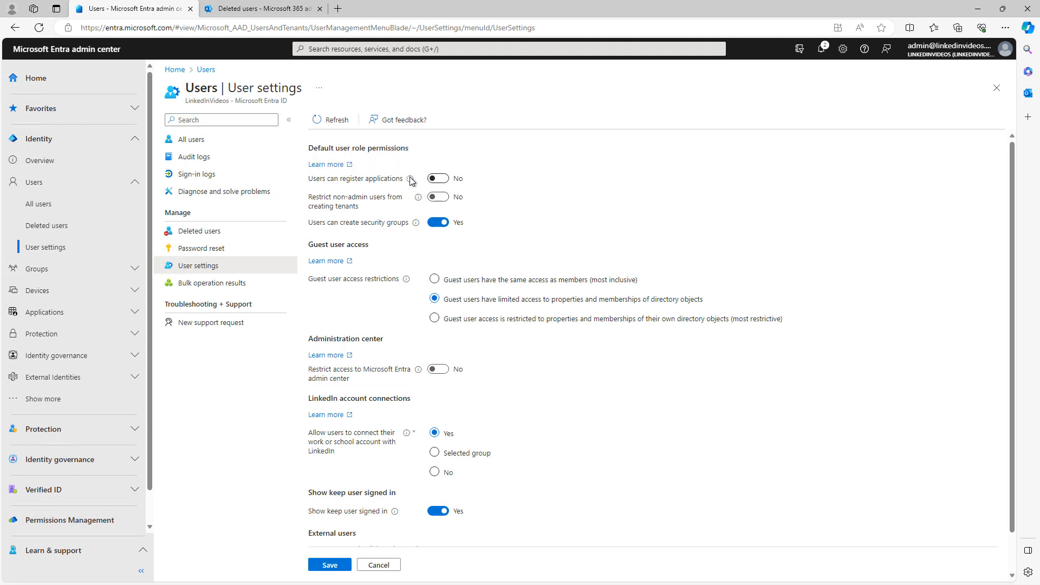
click(411, 180)
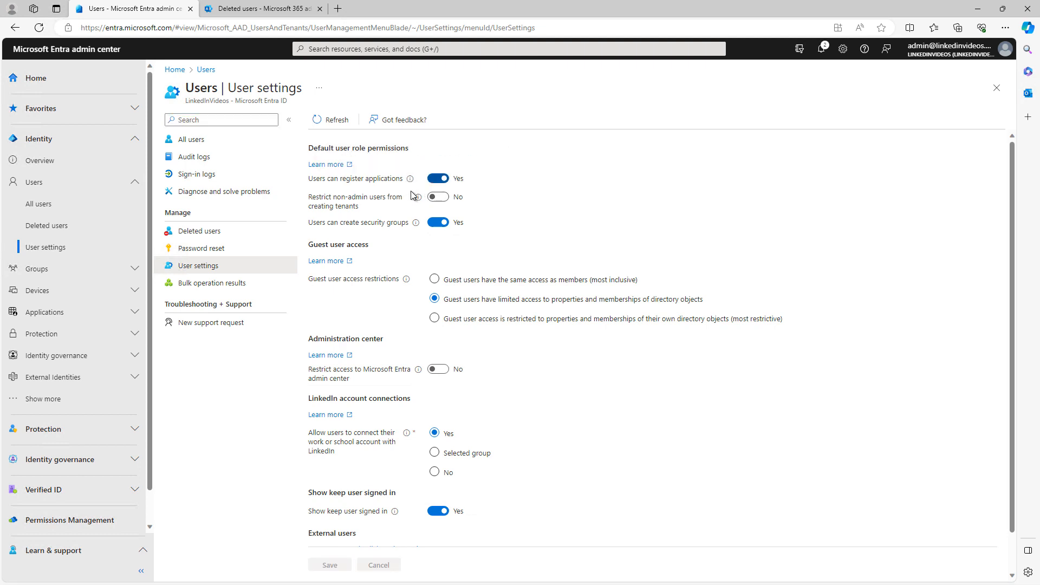
mouse_move(411, 181)
click(437, 197)
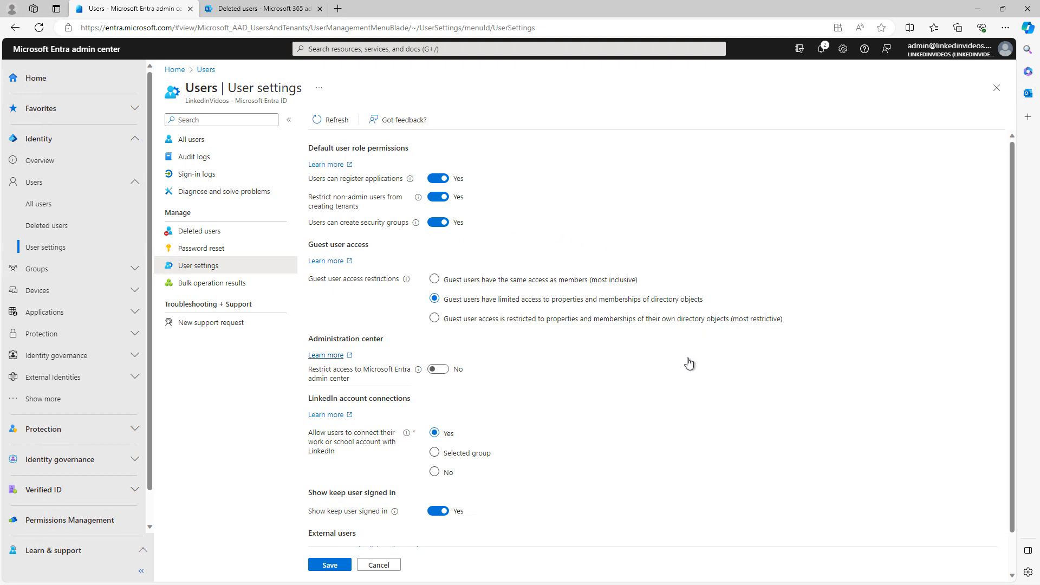
scroll(611, 370, down, 2)
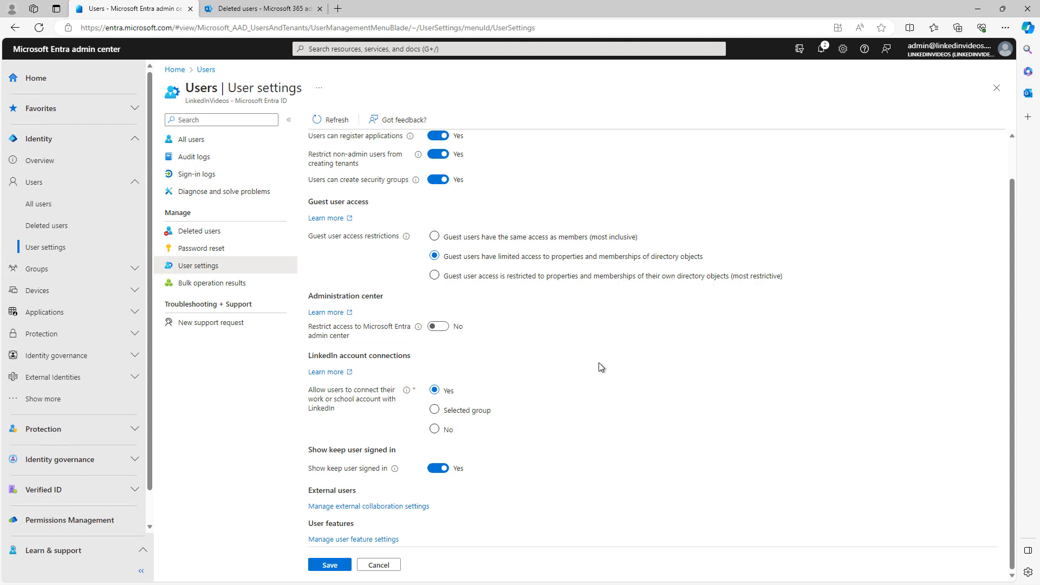
Step: Limit guest access to their own directory objects and restrict non-admins from the admin center
click(497, 238)
click(526, 277)
click(438, 326)
Step: Open 'Manage external collaboration settings' and scroll through its guest invite options
click(406, 506)
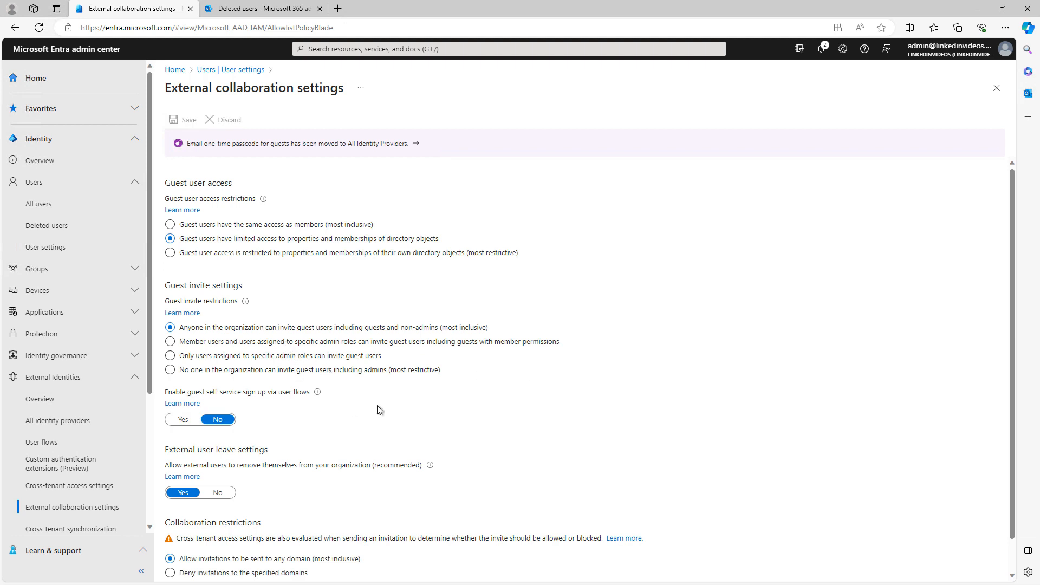
scroll(359, 415, down, 1)
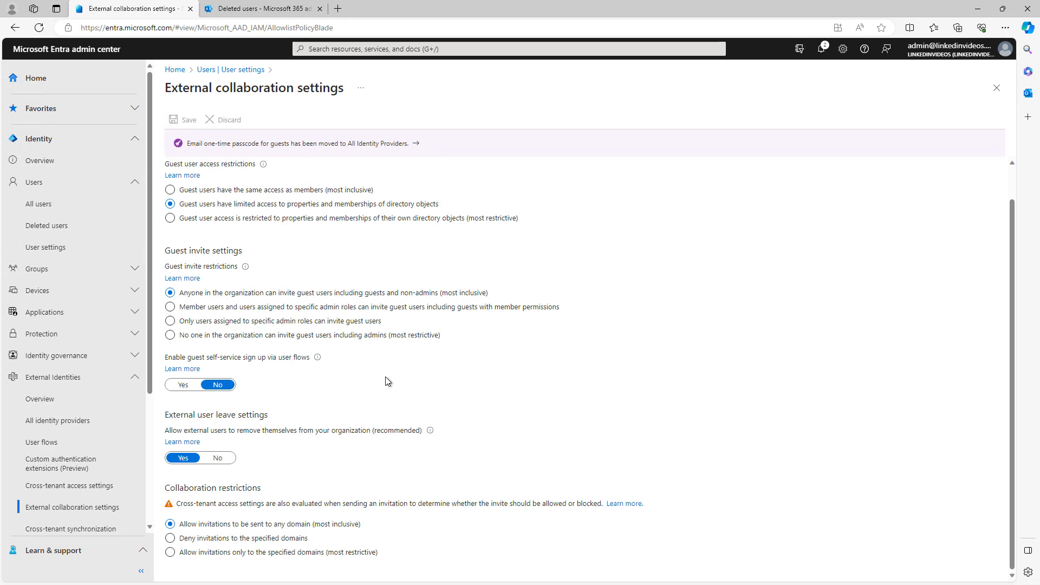
scroll(366, 362, up, 1)
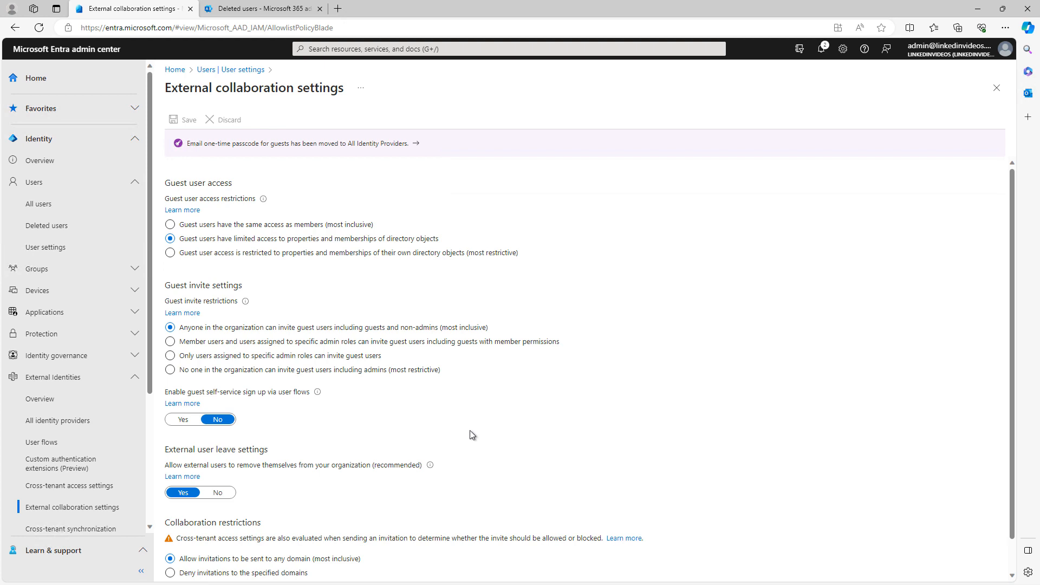
scroll(284, 492, down, 1)
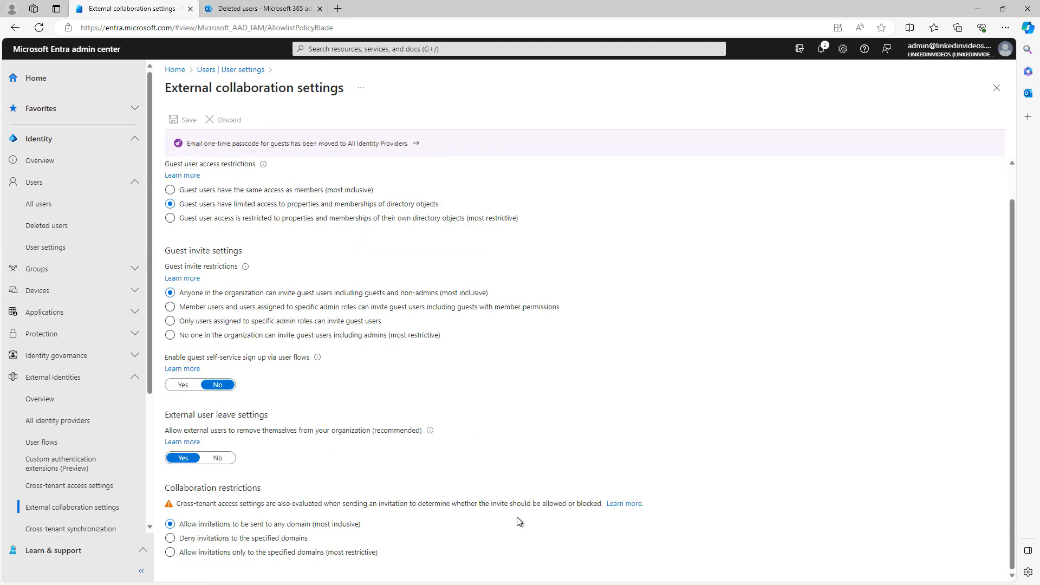
Step: Close External collaboration settings and open the admin user's profile from All users
click(995, 88)
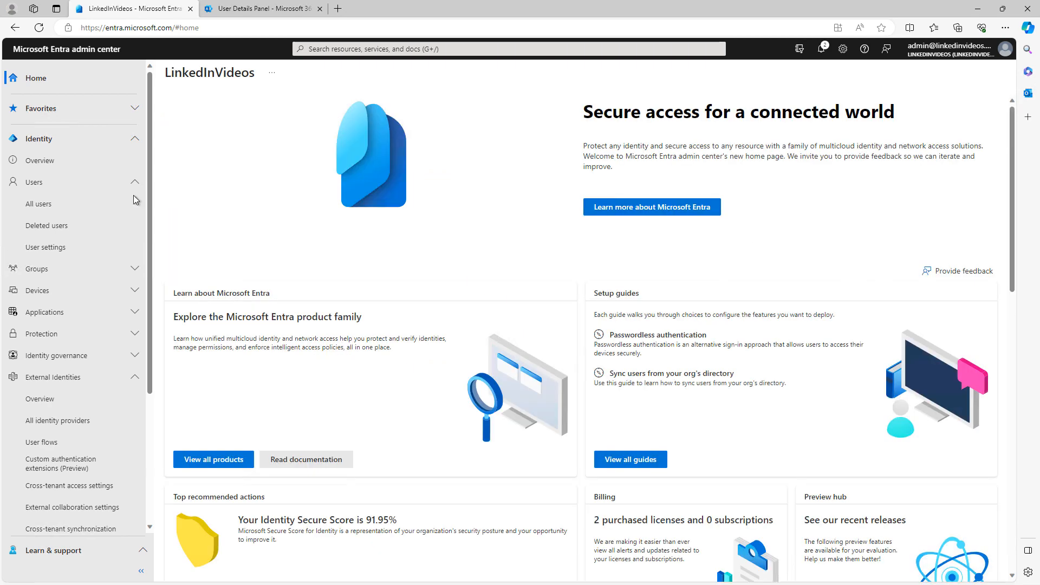
click(134, 203)
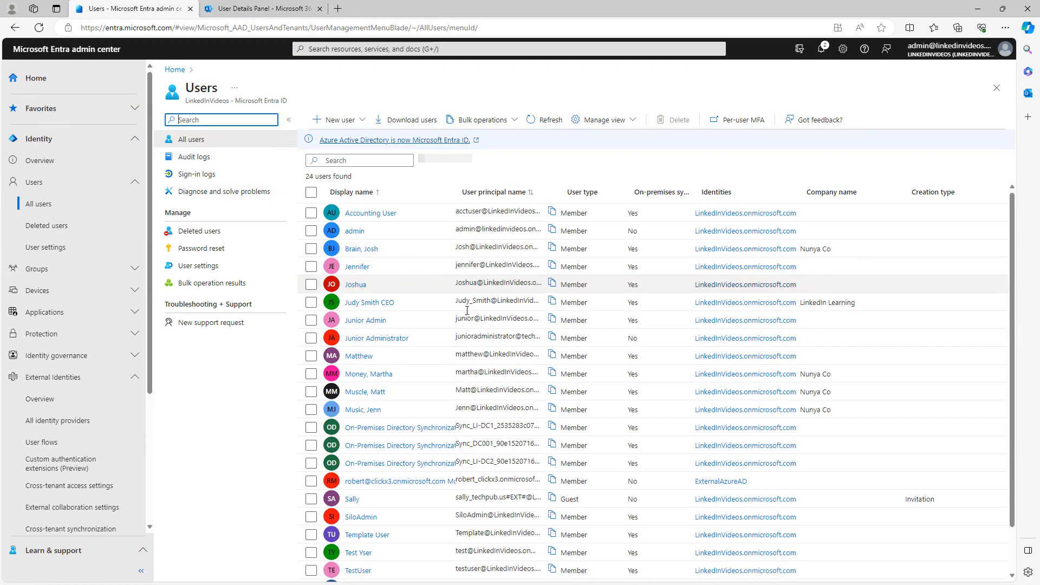
click(355, 230)
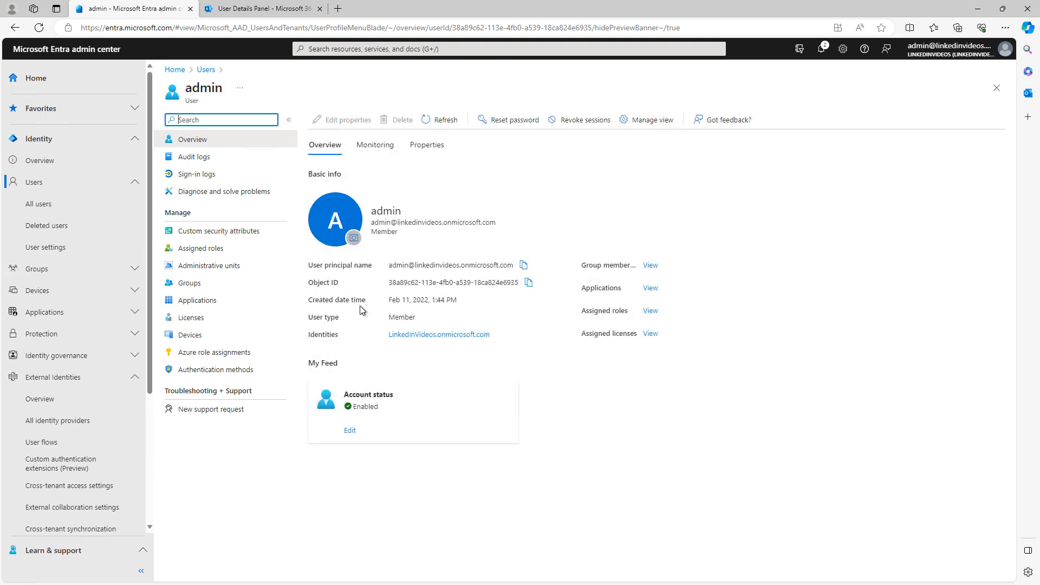
Step: Inspect the admin user's Restore user audit entry, then show their last-24-hour sign-in logs
click(176, 156)
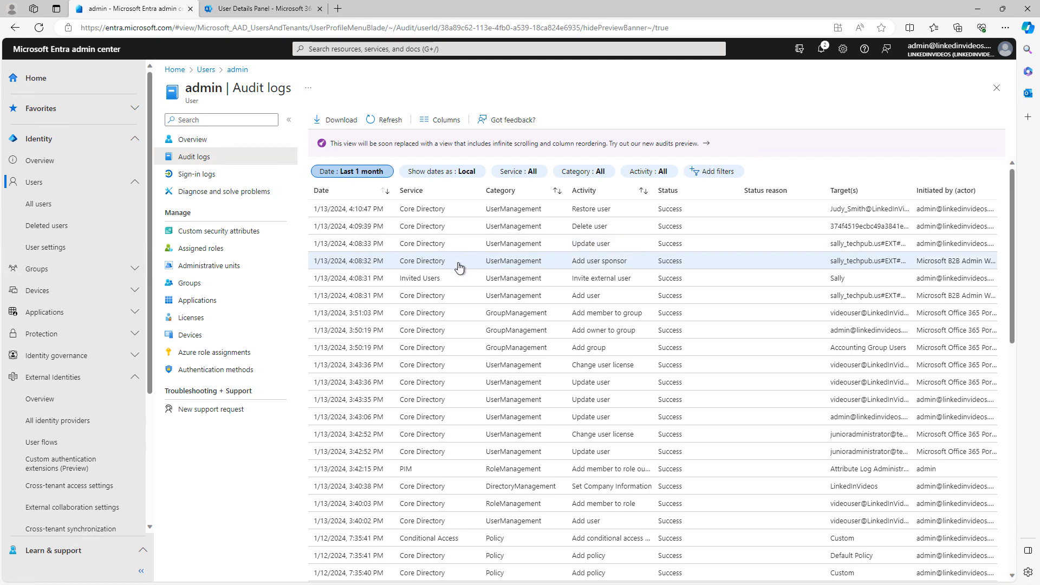
click(419, 212)
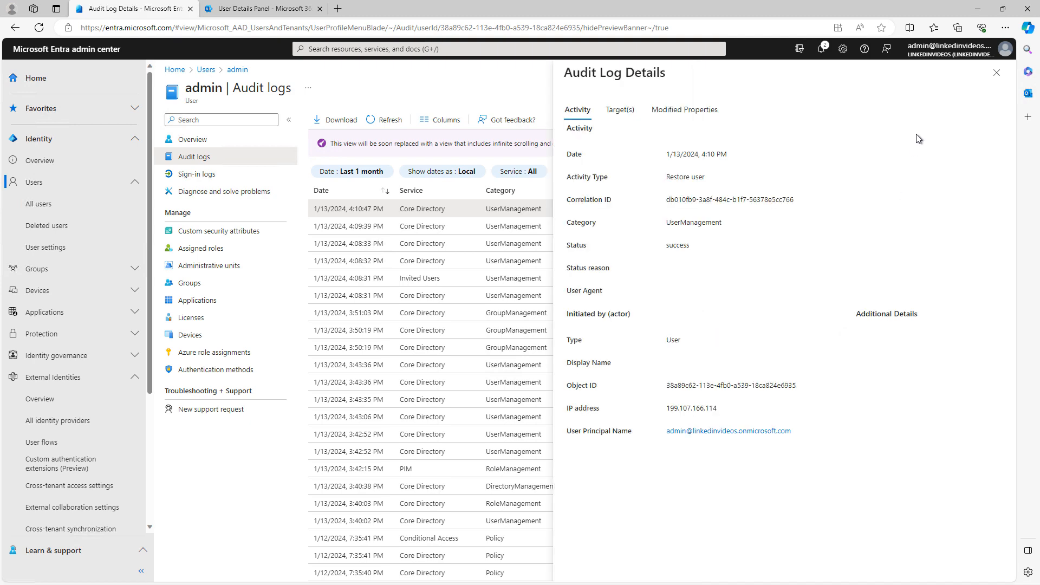
click(995, 74)
click(208, 175)
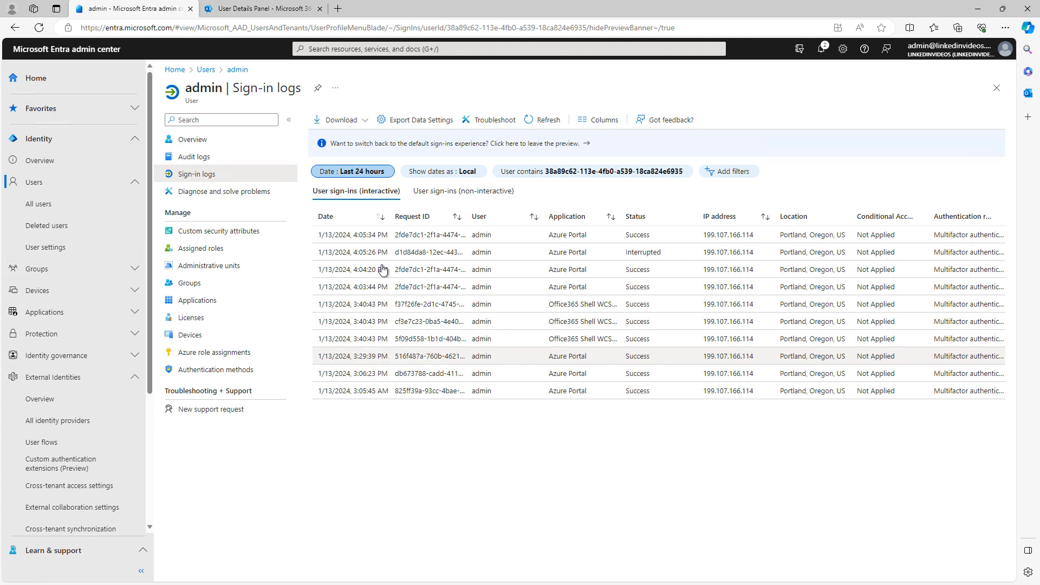
Step: Show the admin user's assigned roles, including Cloud Device Administrator and Global Administrator
click(213, 248)
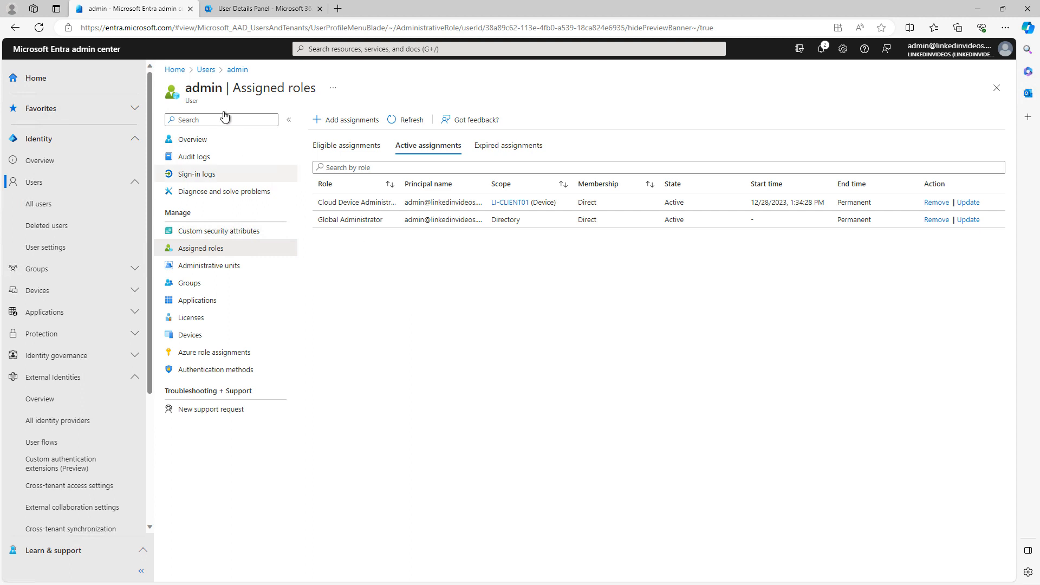
Step: Search 'roles', open Microsoft Entra roles and administrators, and scroll to Global Administrator
click(338, 48)
text(r)
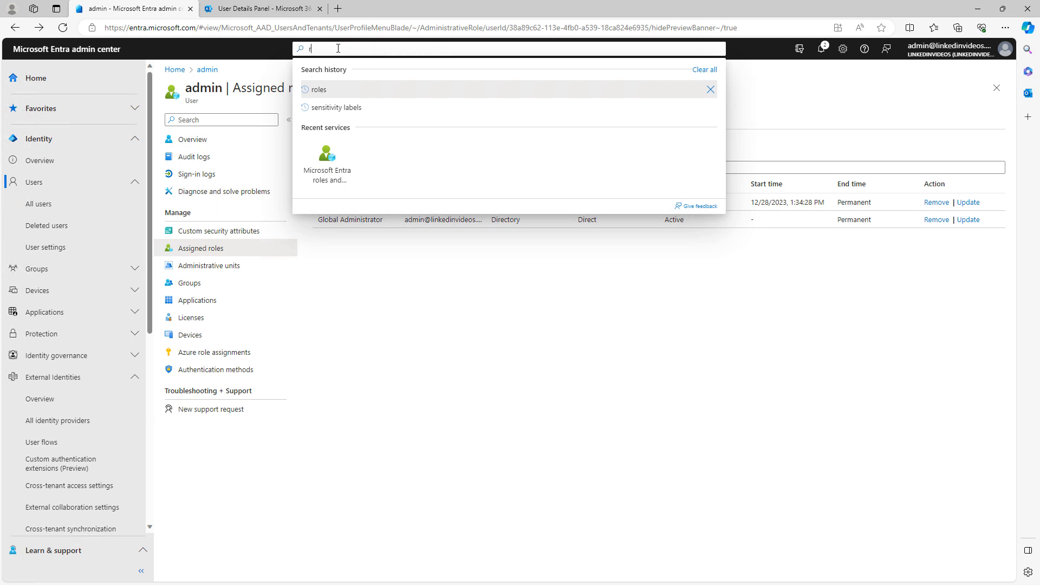
text(oles)
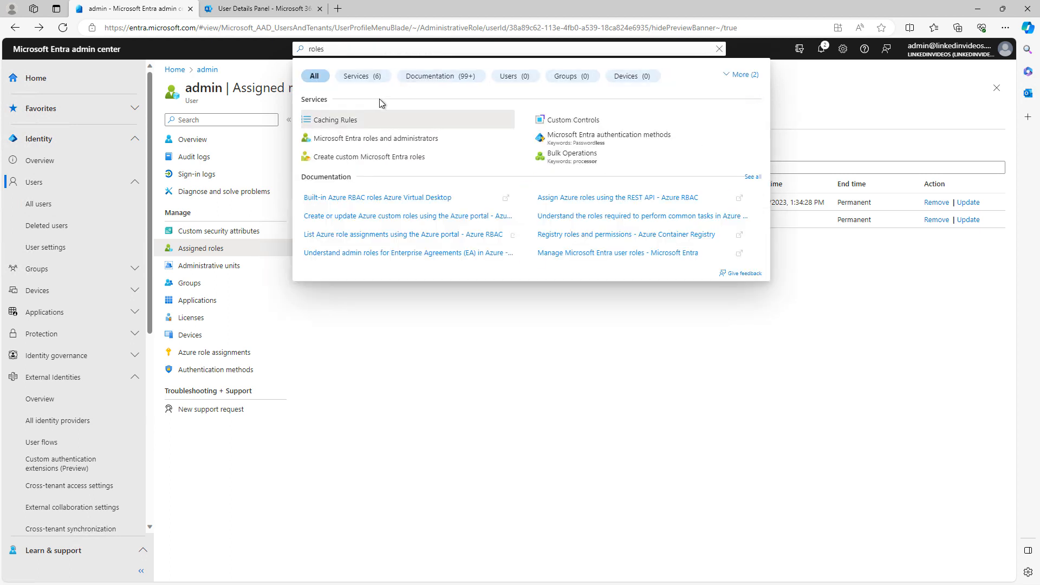
click(394, 139)
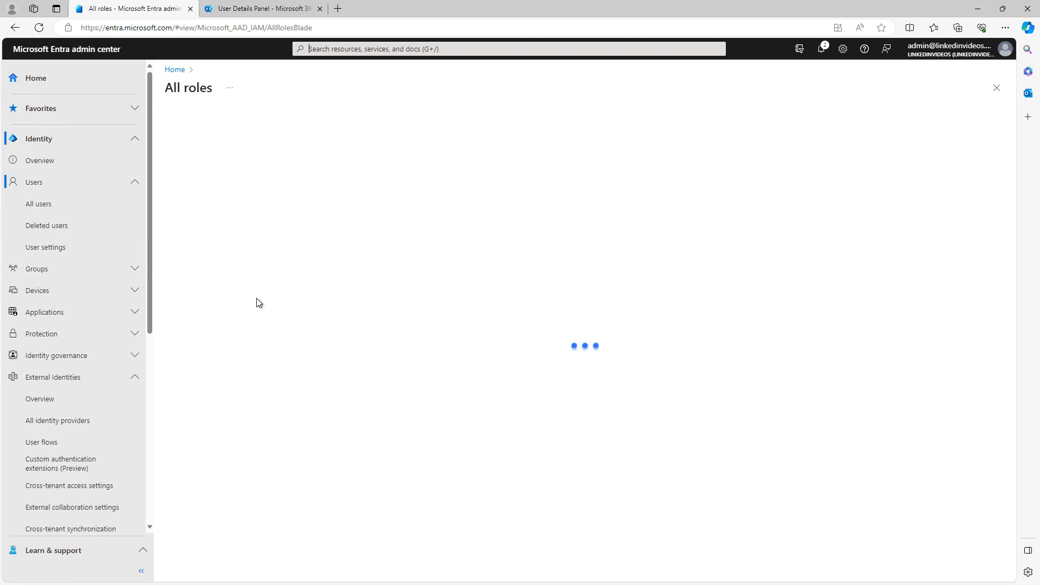
scroll(374, 412, down, 1)
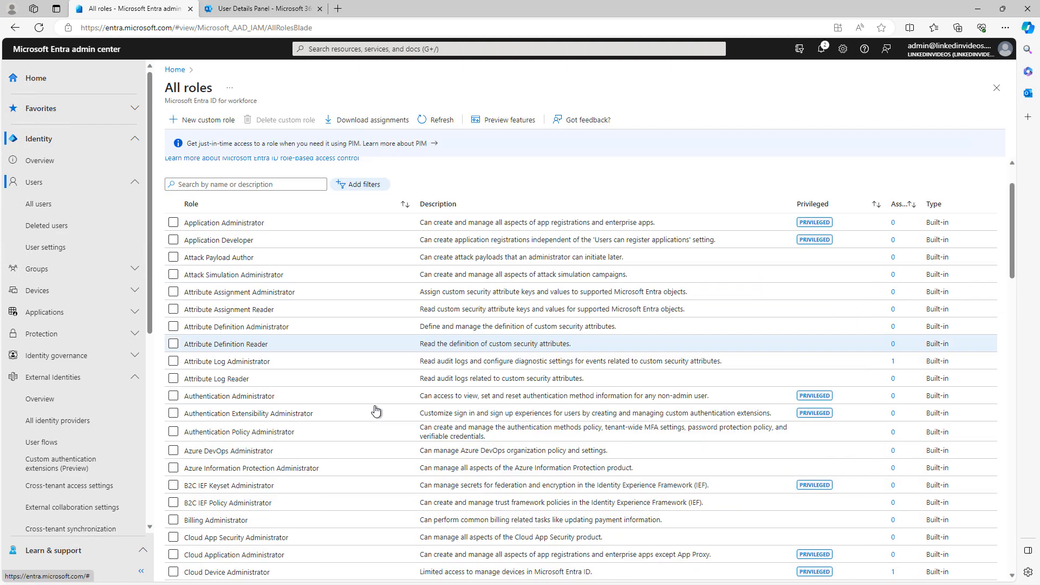
scroll(374, 411, down, 4)
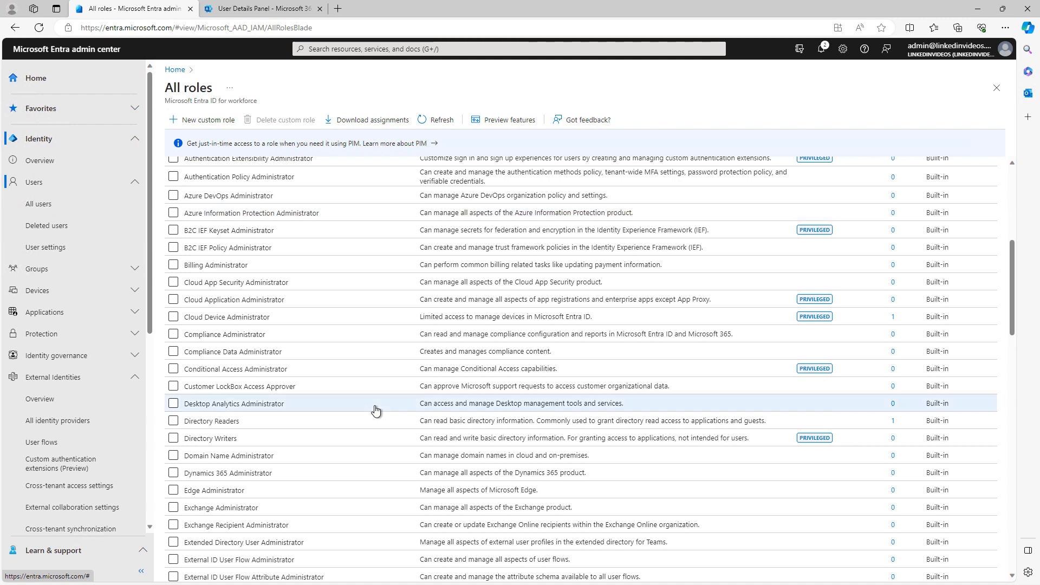
scroll(375, 412, down, 5)
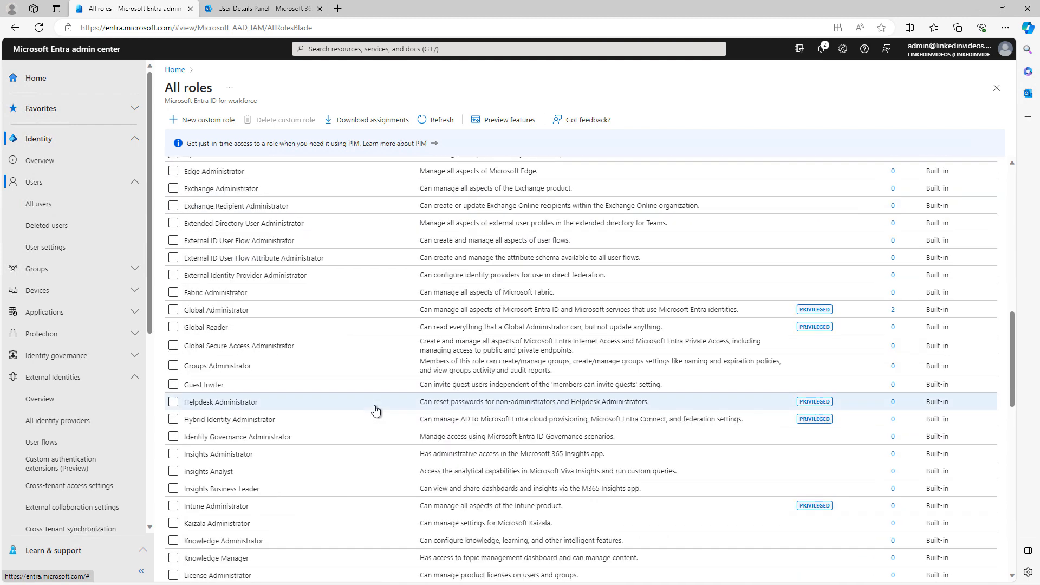
Step: Review Global Administrator role settings: 8-hour activation with Azure MFA, justification, no approvers
click(222, 314)
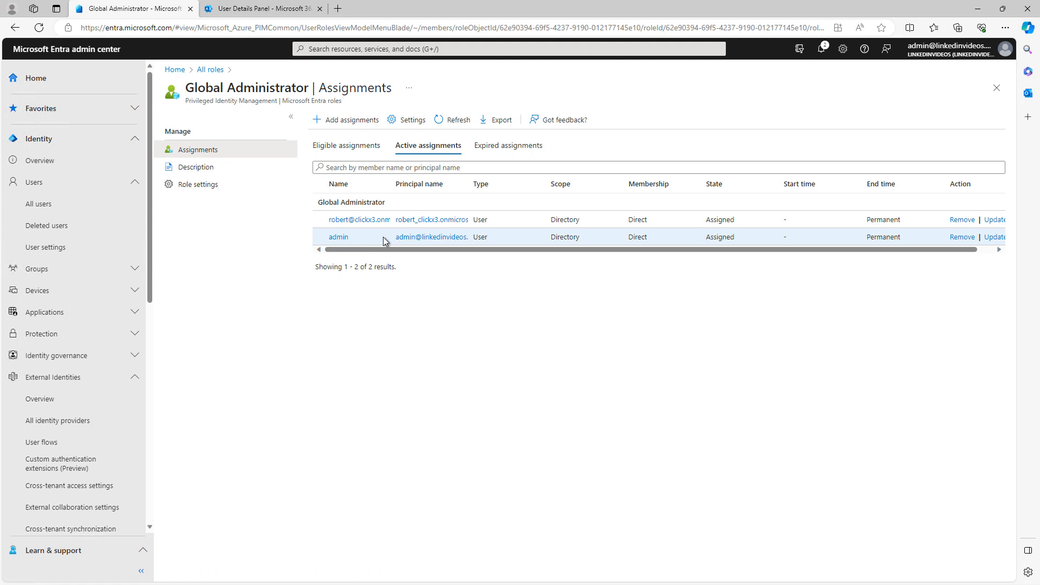
click(207, 184)
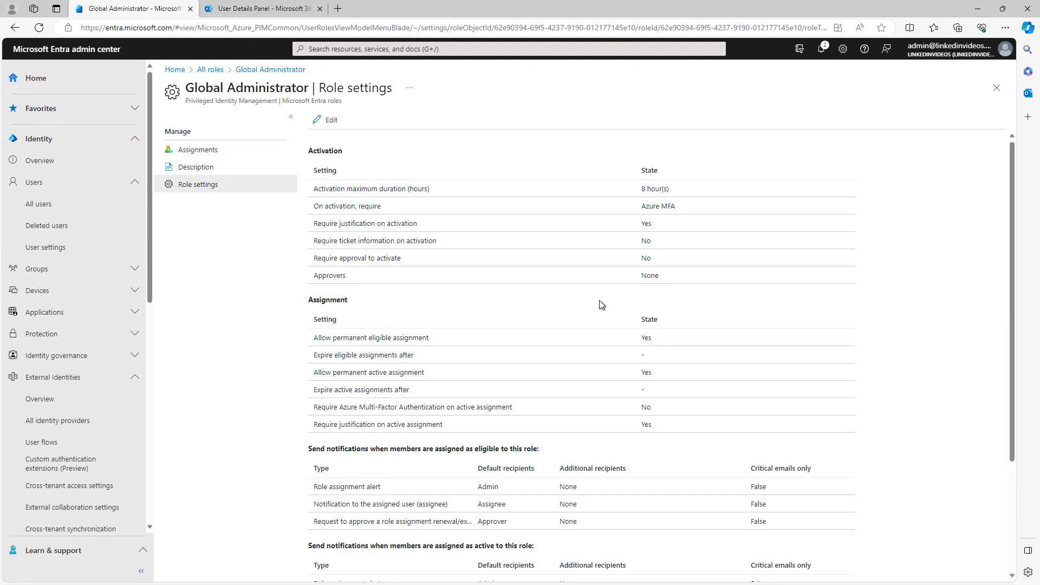
scroll(599, 301, down, 3)
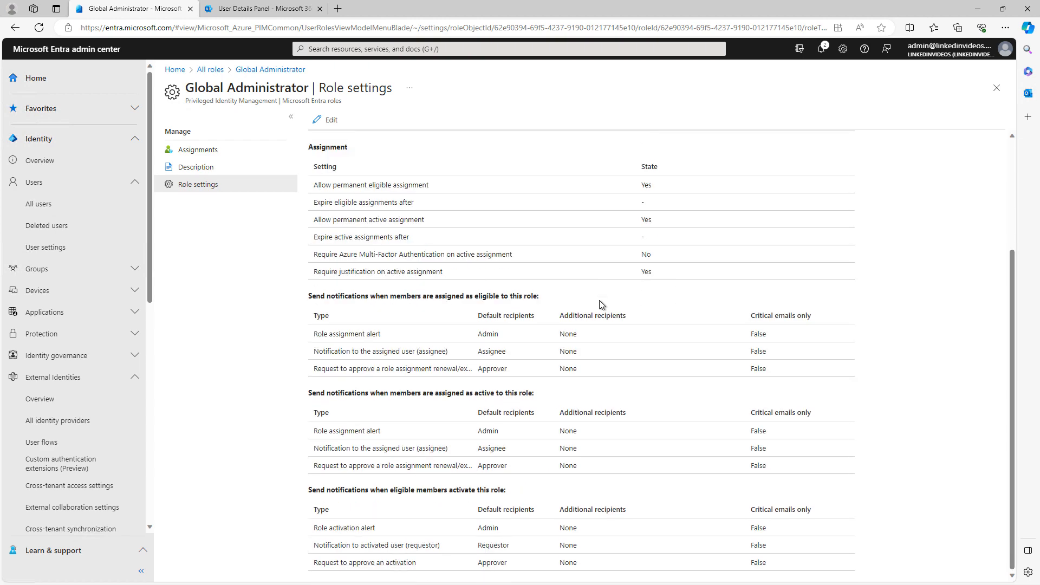
scroll(599, 294, up, 3)
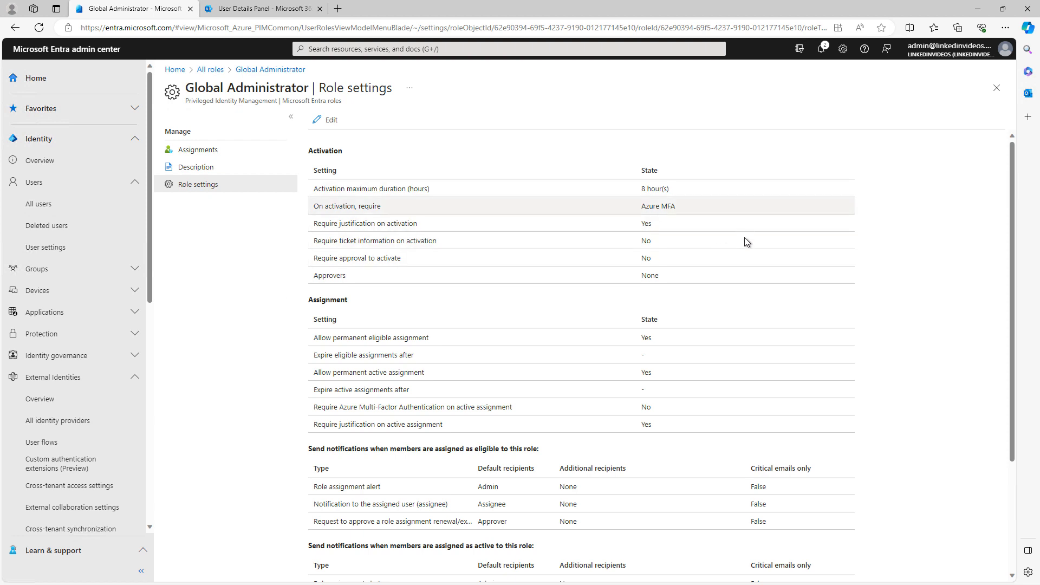
scroll(748, 272, down, 3)
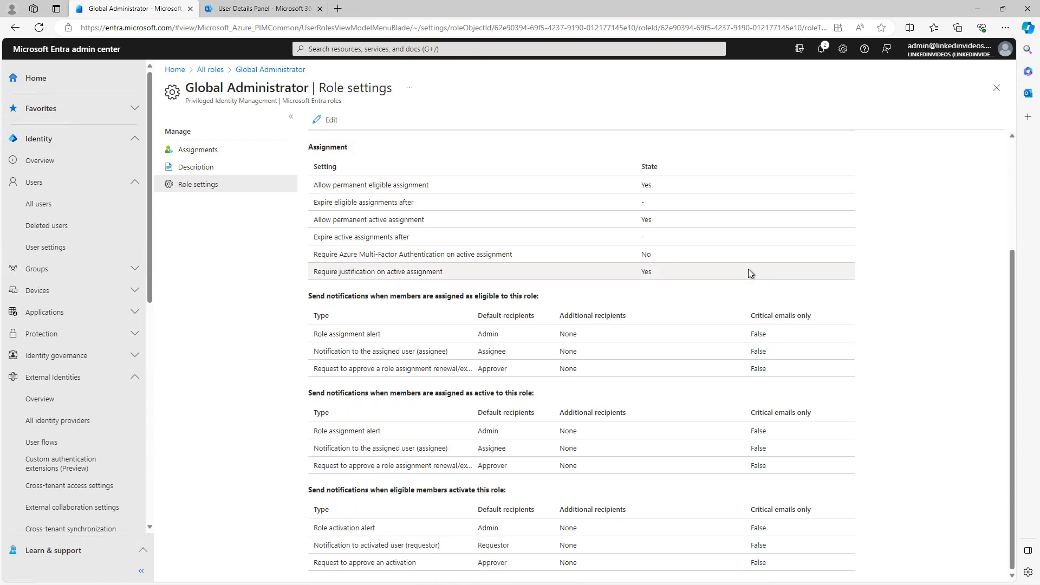
Step: Read Global Administrator's description and permissions list, then view its two active assignments
click(203, 170)
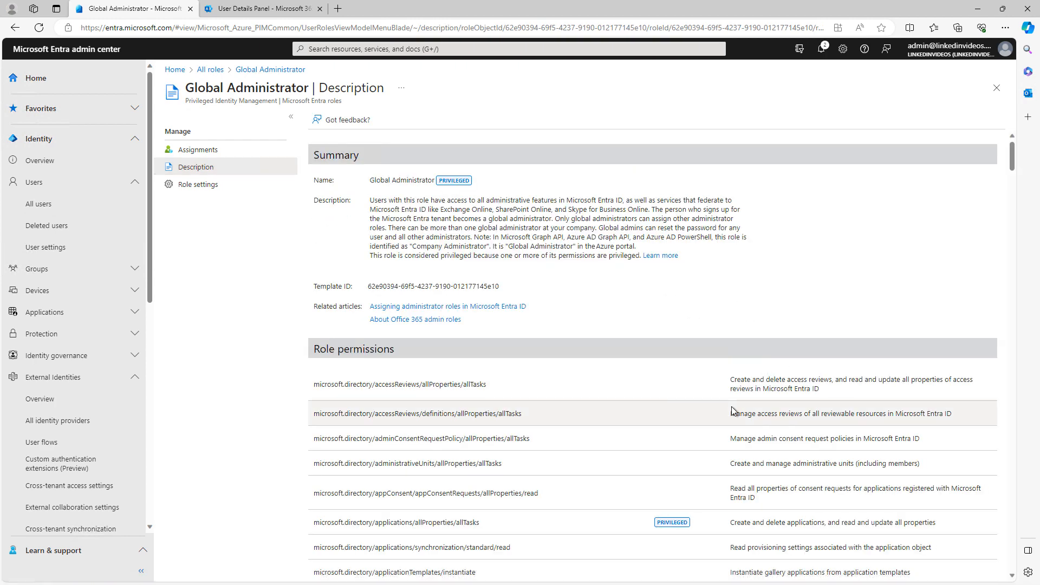
scroll(731, 409, down, 4)
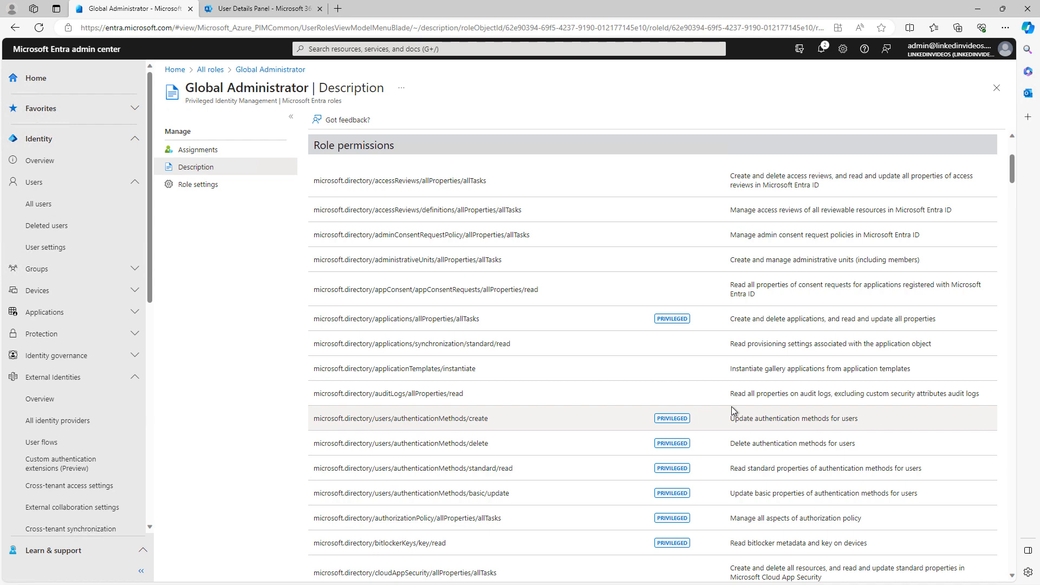
scroll(731, 406, down, 1)
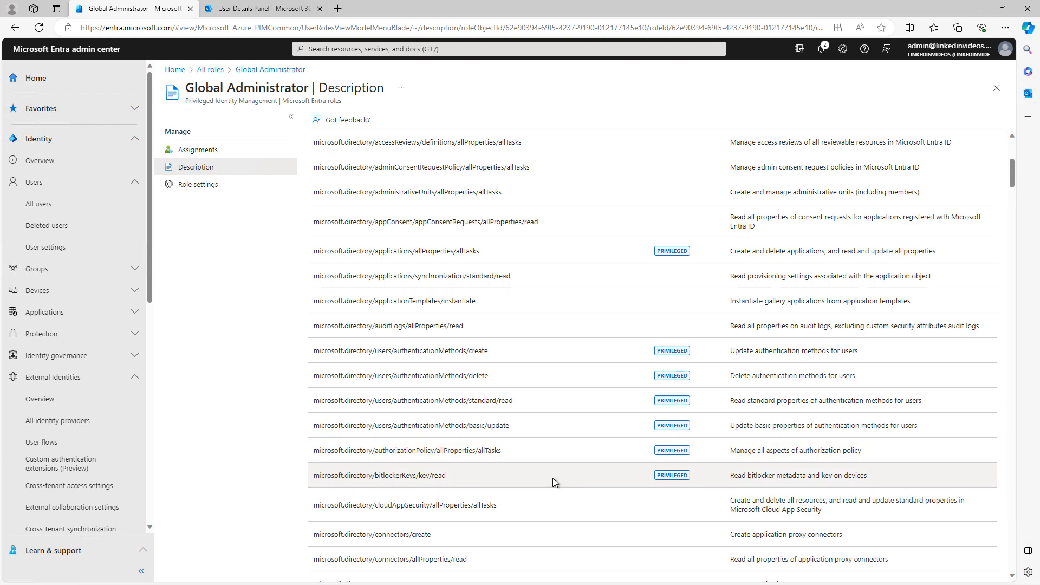
scroll(552, 479, down, 3)
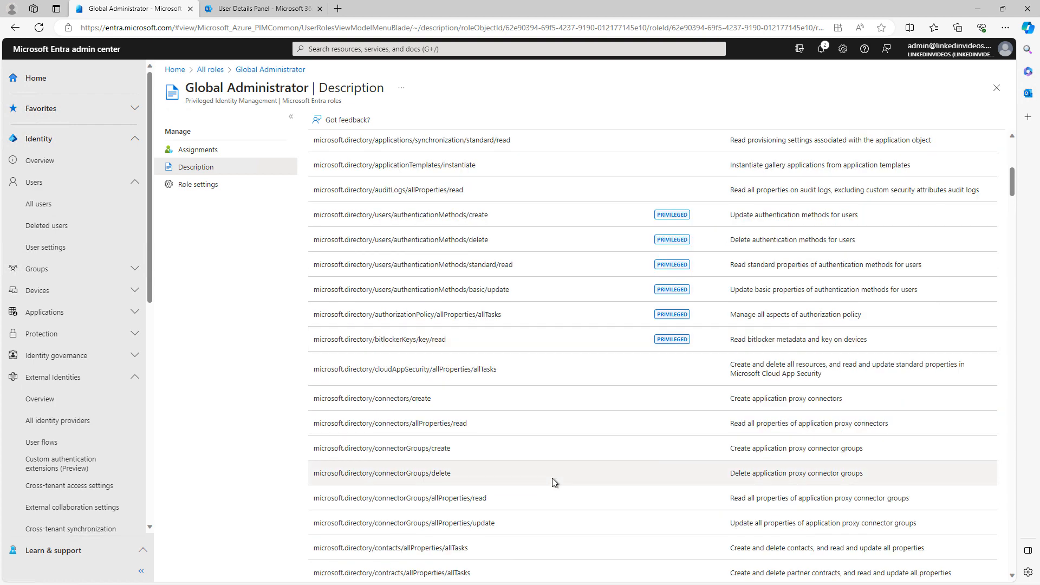
scroll(552, 478, down, 3)
scroll(553, 480, down, 9)
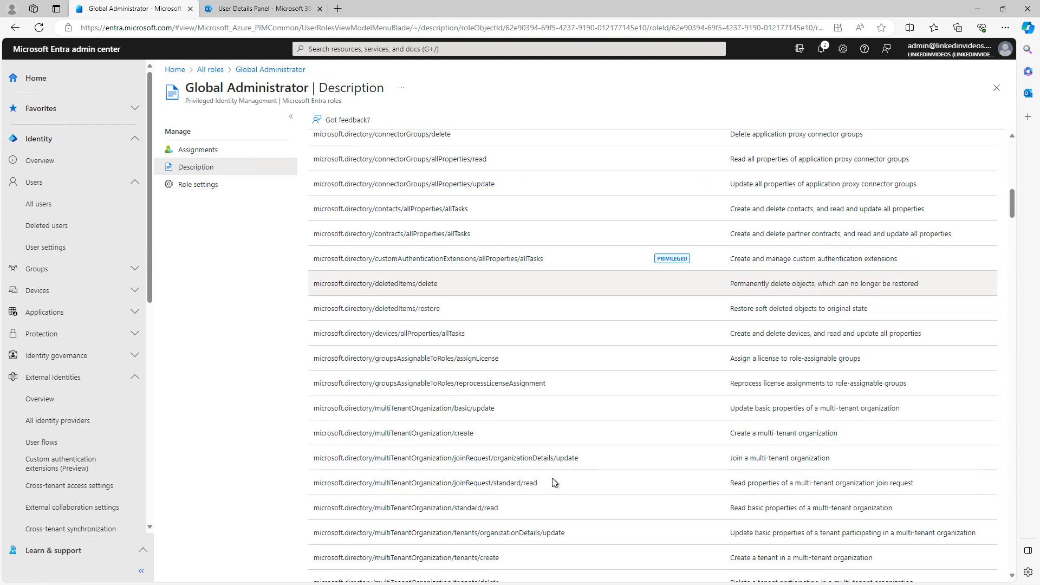
scroll(552, 479, down, 10)
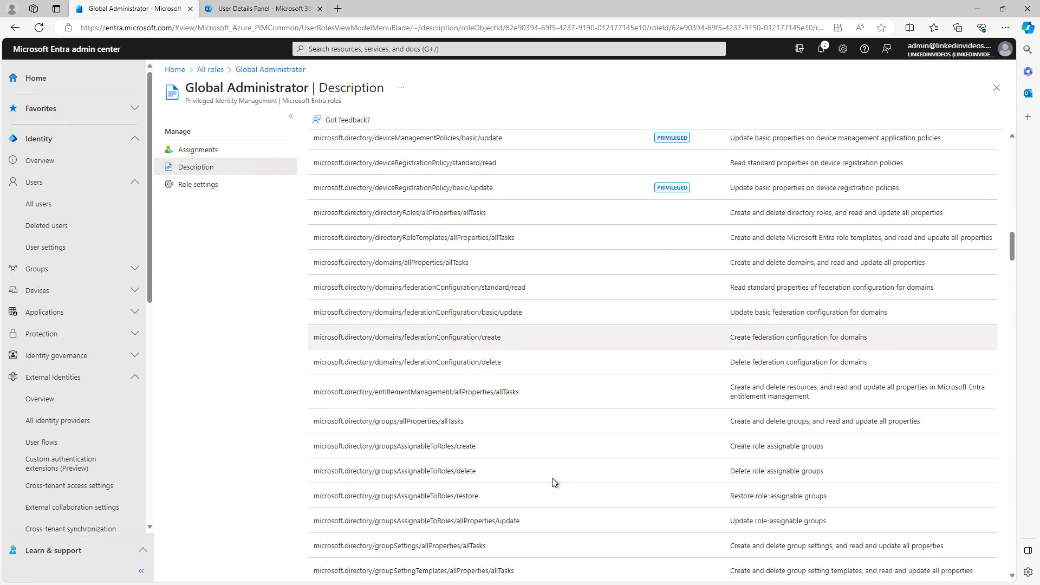
scroll(552, 476, down, 6)
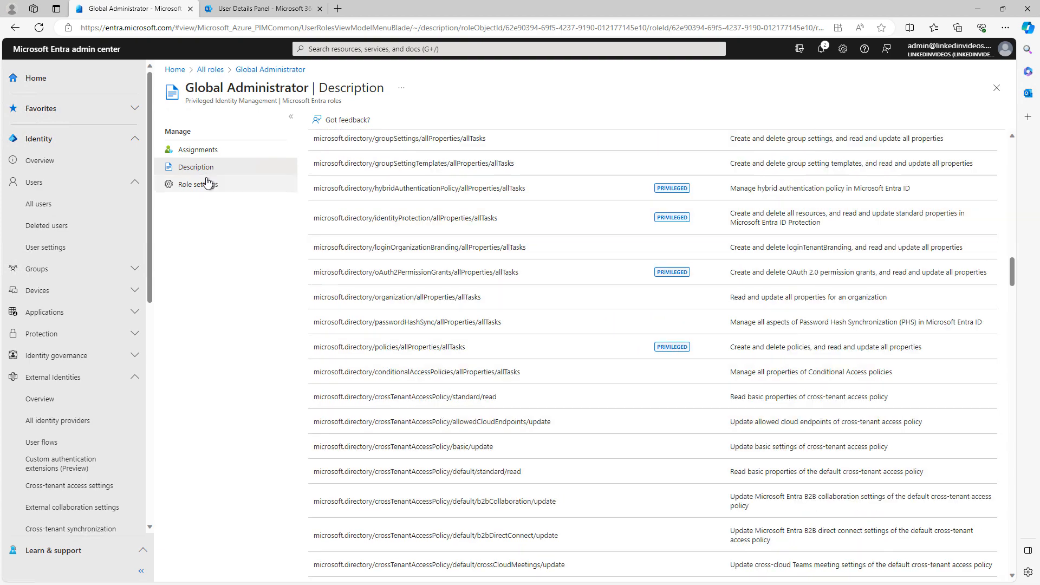
click(181, 154)
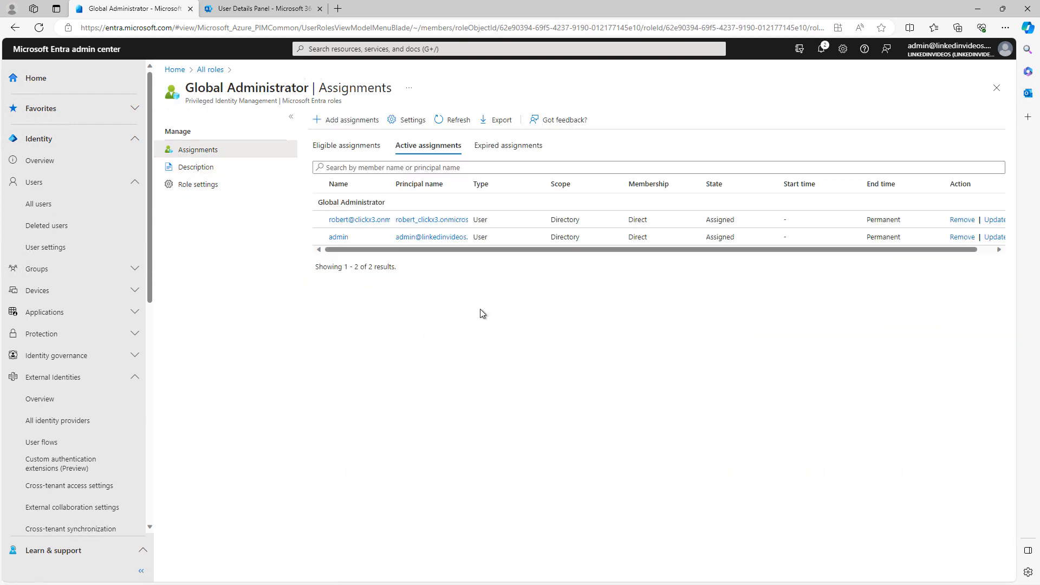
Step: Check Global Administrator's eligible assignments, back out of adding one, and close the blade
click(351, 151)
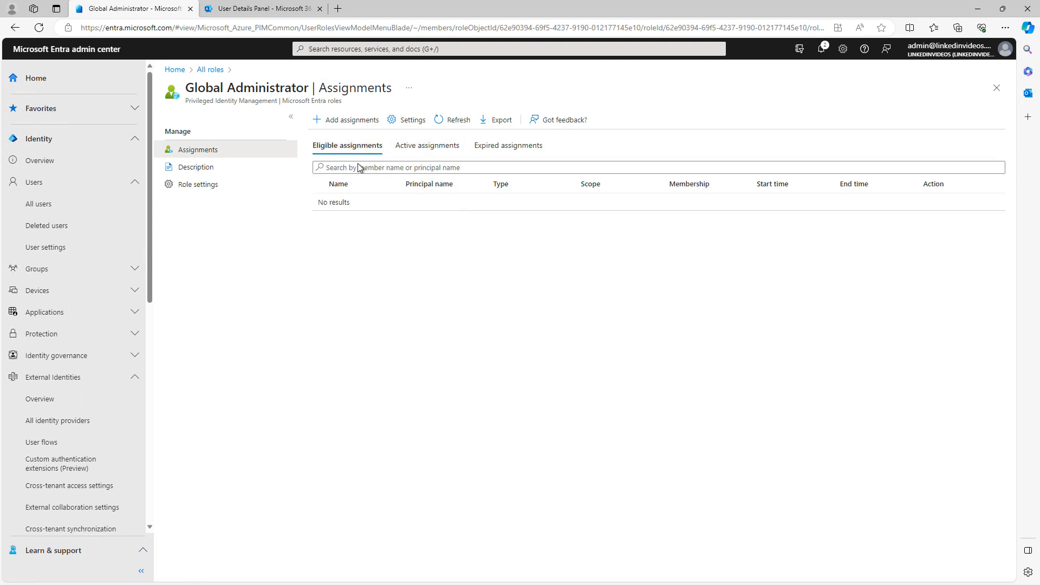
click(328, 120)
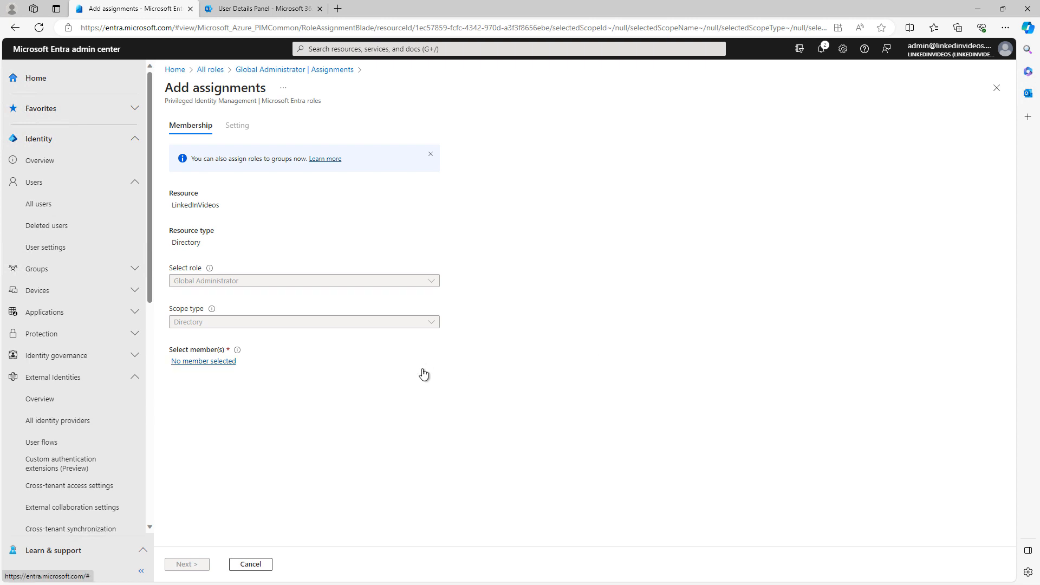
key(alt+Left)
click(496, 145)
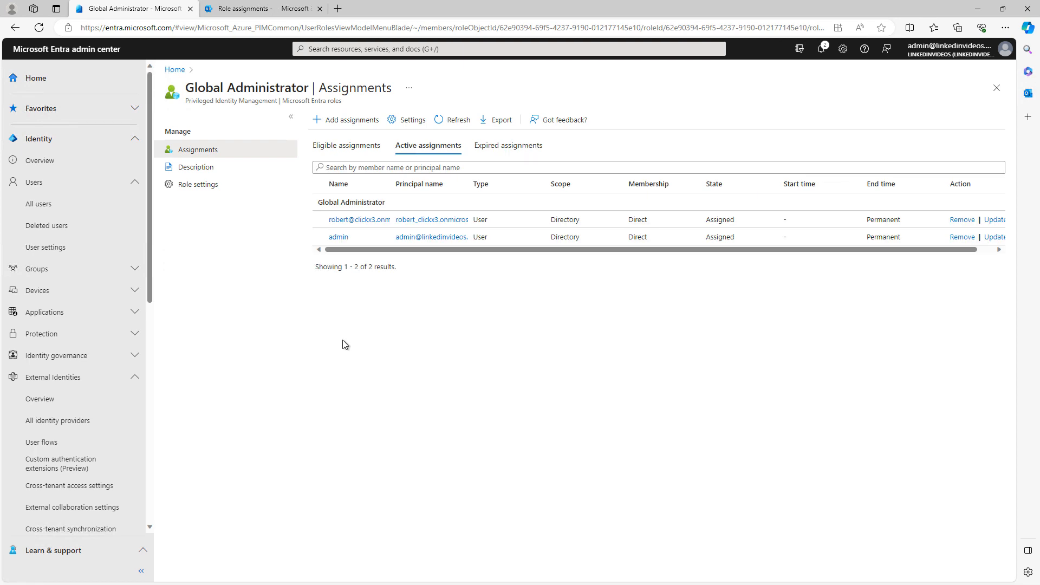
click(996, 88)
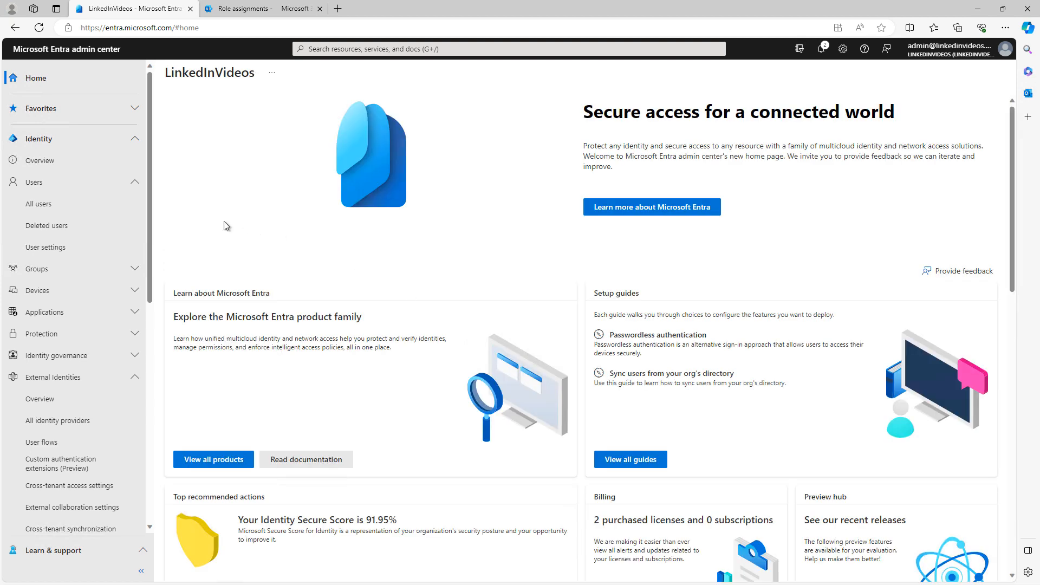
Step: Review the admin user's groups, applications and licenses (EMS E5, Office 365 E3 Developer)
click(42, 204)
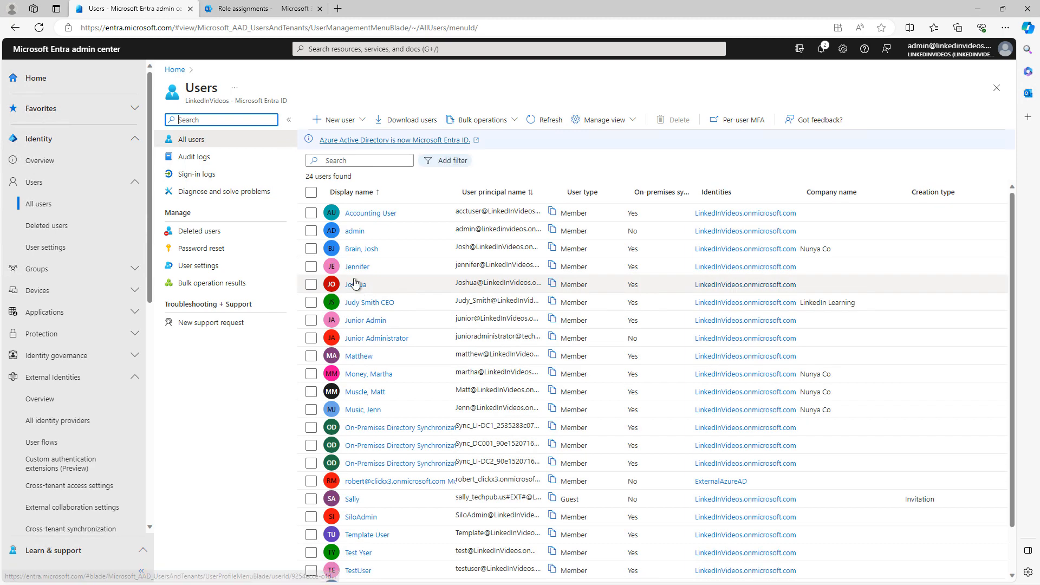
click(356, 232)
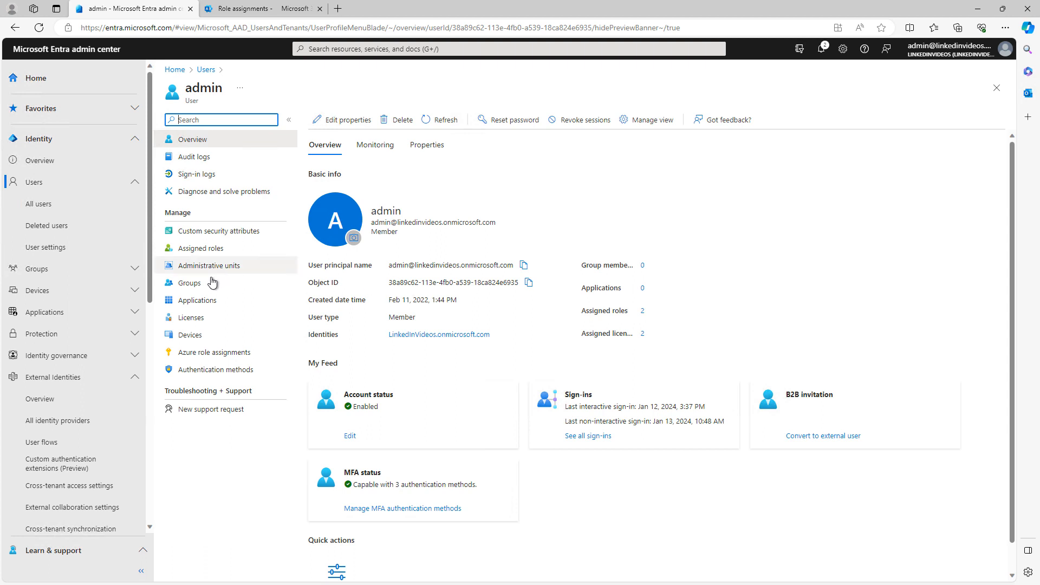
click(196, 282)
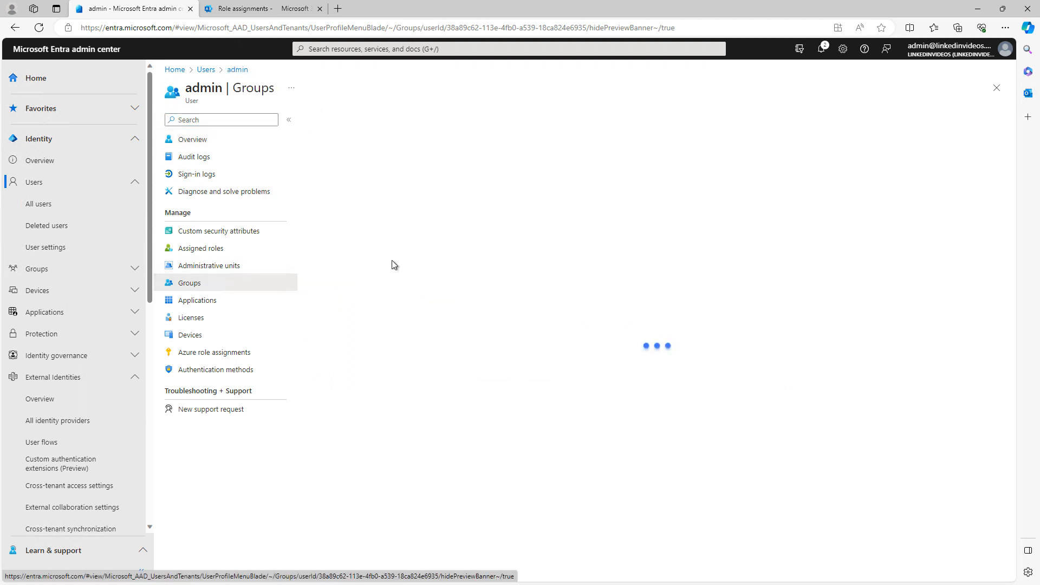
click(211, 300)
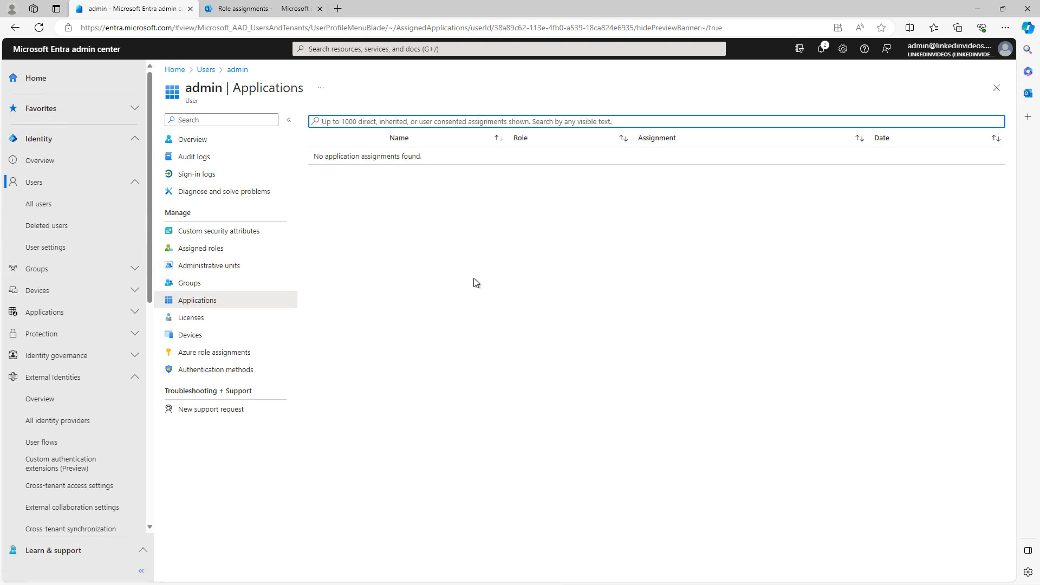
click(133, 312)
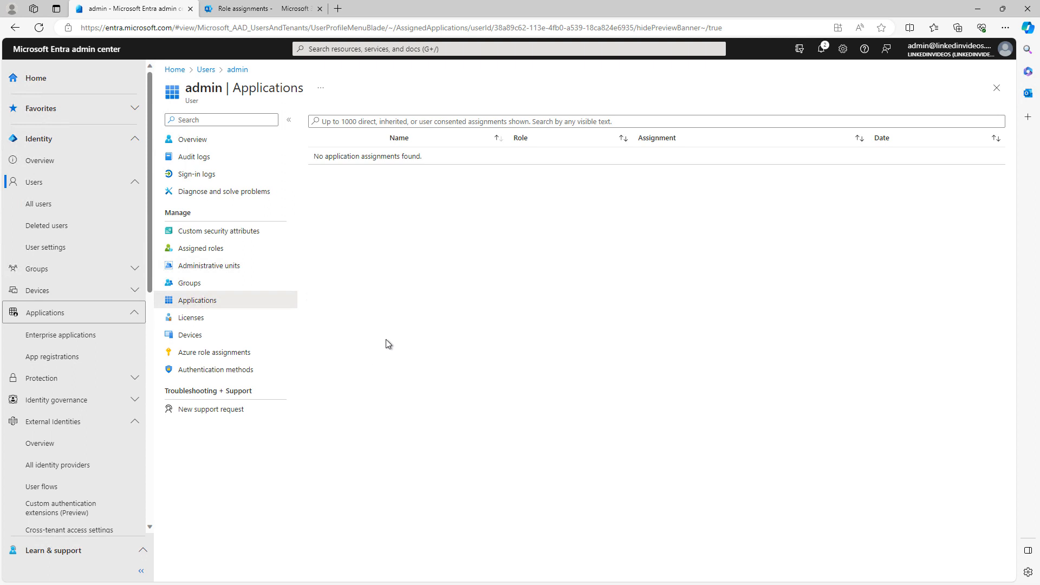
click(201, 317)
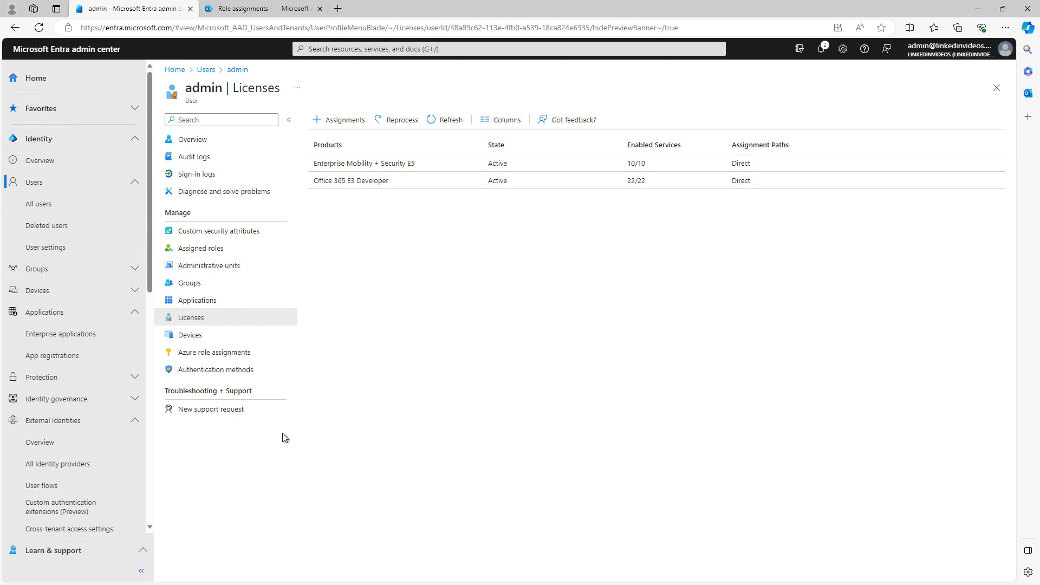
Step: Check the admin user's devices, Azure role assignments and authentication methods (no default sign-in method)
click(190, 336)
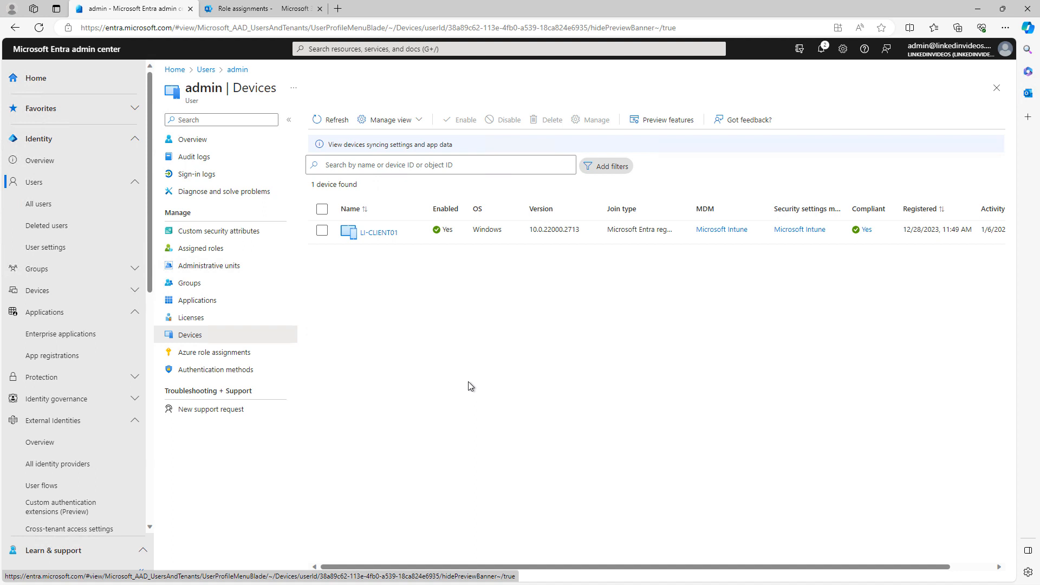
click(217, 352)
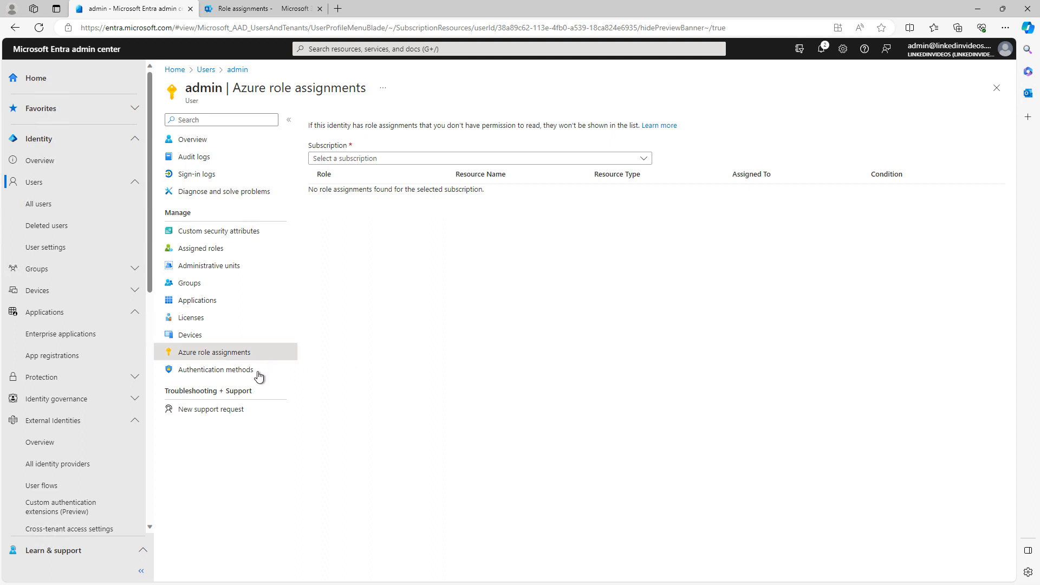
click(227, 370)
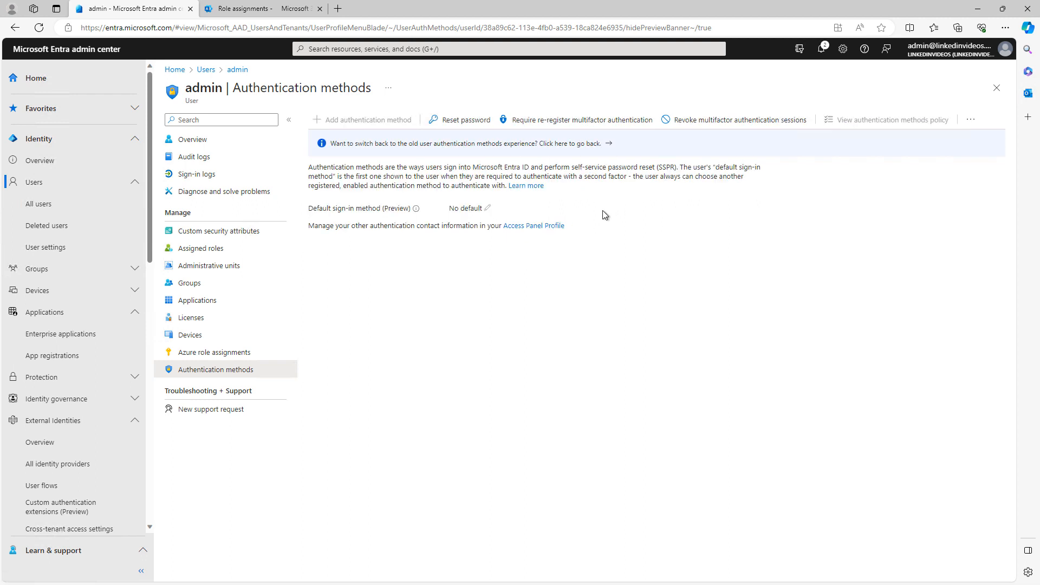
Step: Open the admin user's My Account overview from the Access Panel Profile link
click(558, 227)
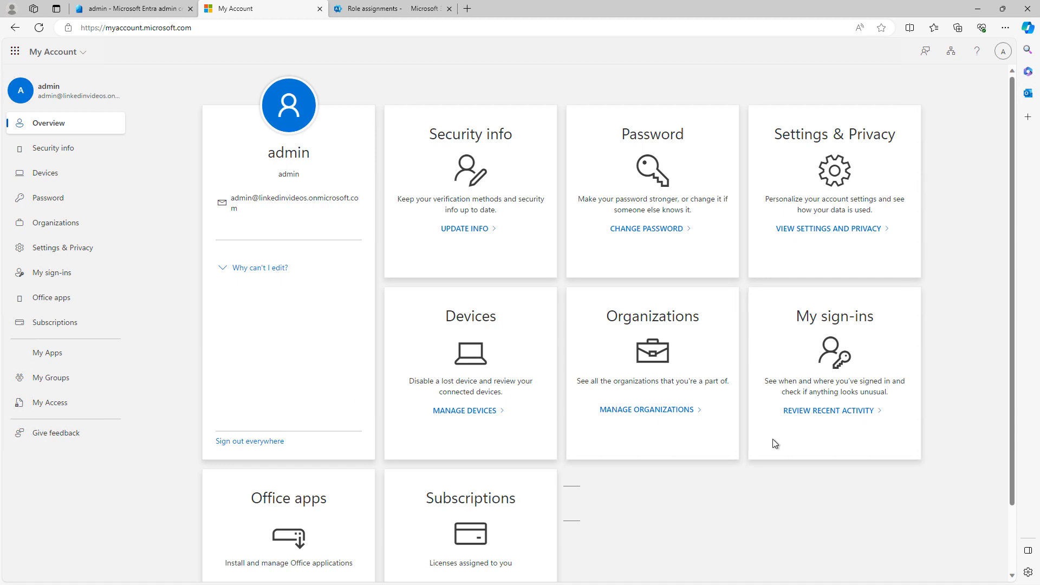
Step: Inspect device LI-CLIENT01's details in My Account Devices, then close that tab
scroll(714, 474, down, 2)
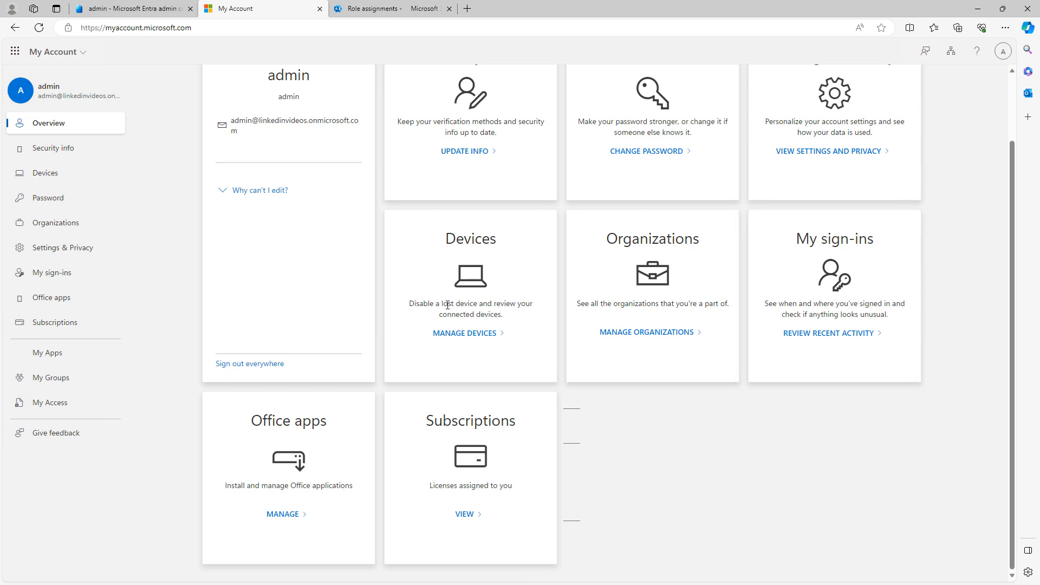
click(460, 333)
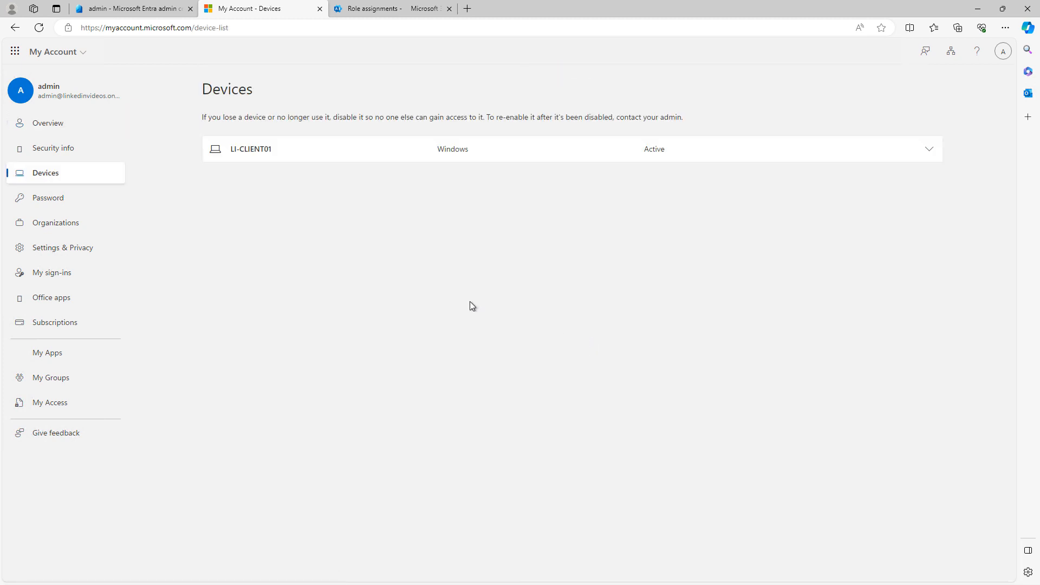
click(255, 155)
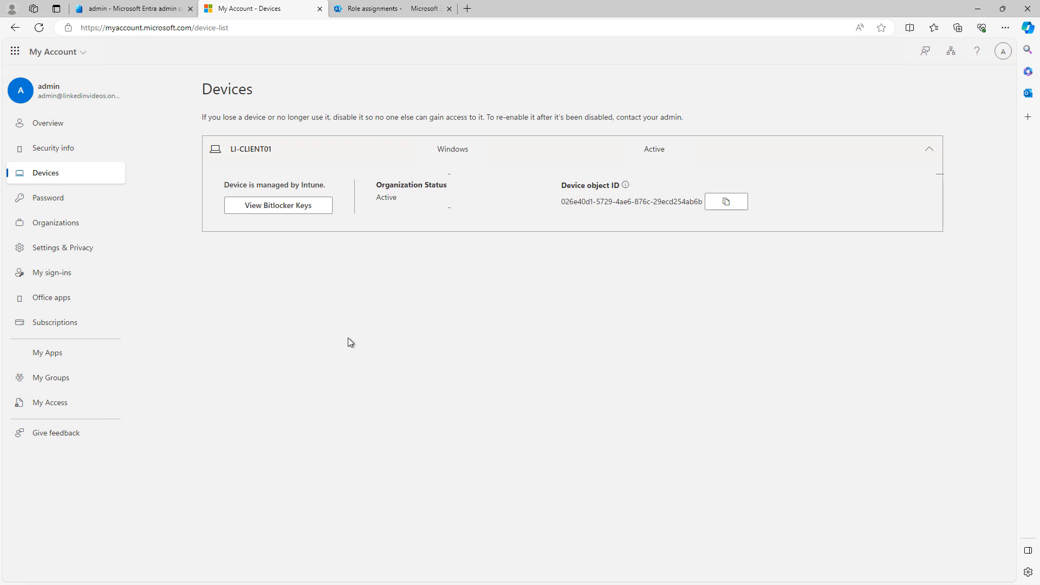
click(319, 9)
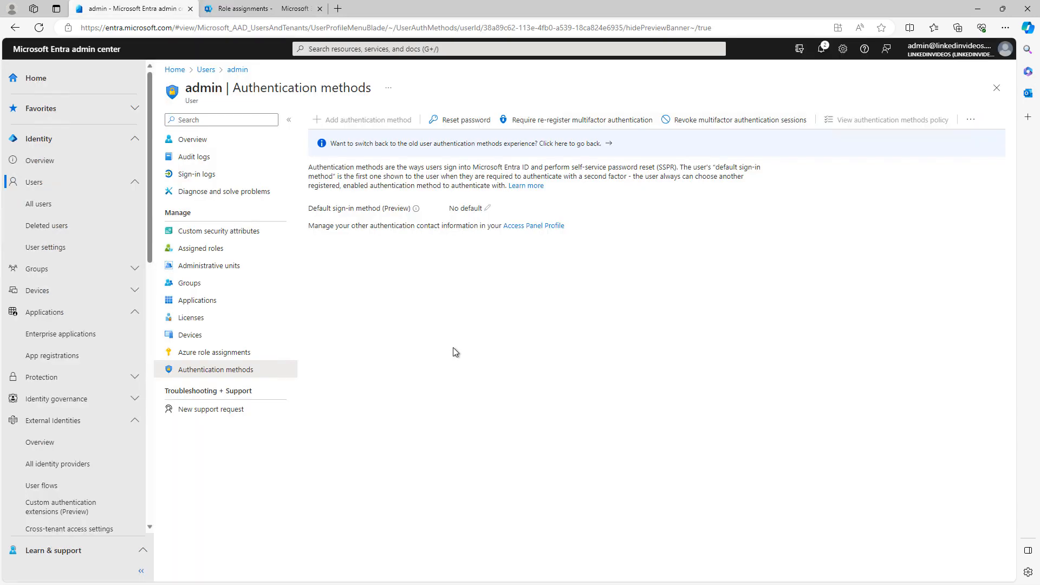